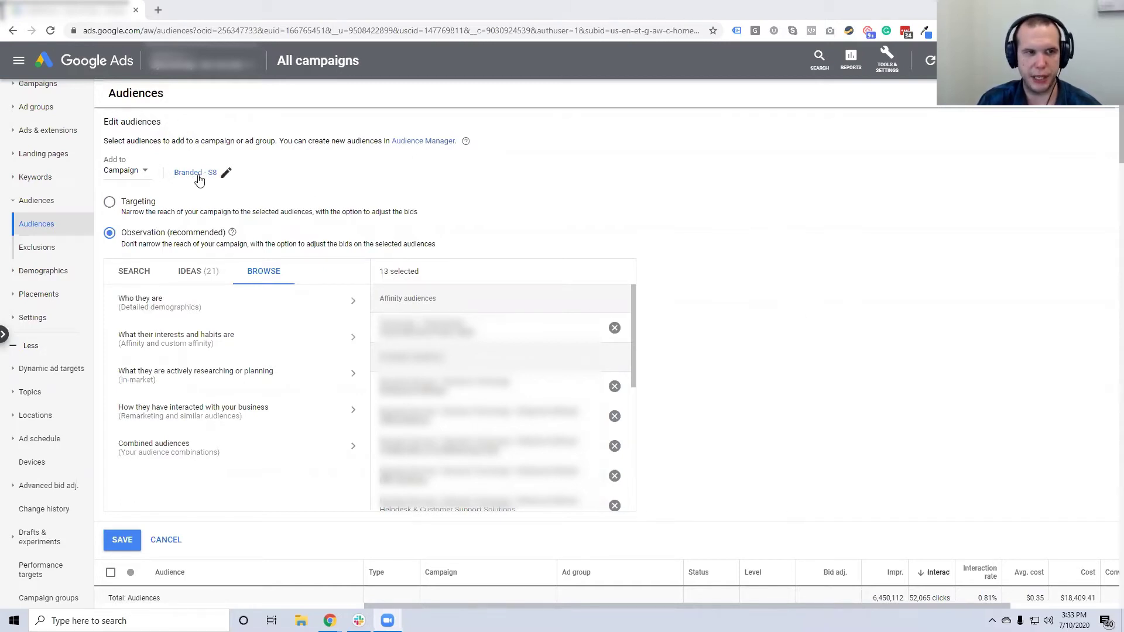
click(130, 174)
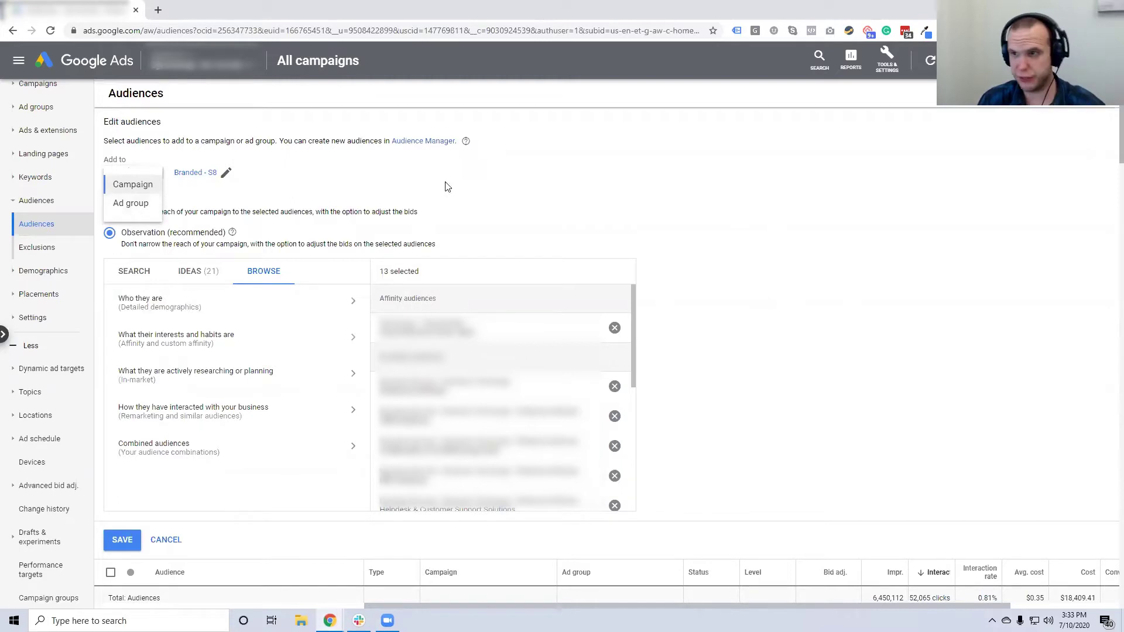
click(649, 225)
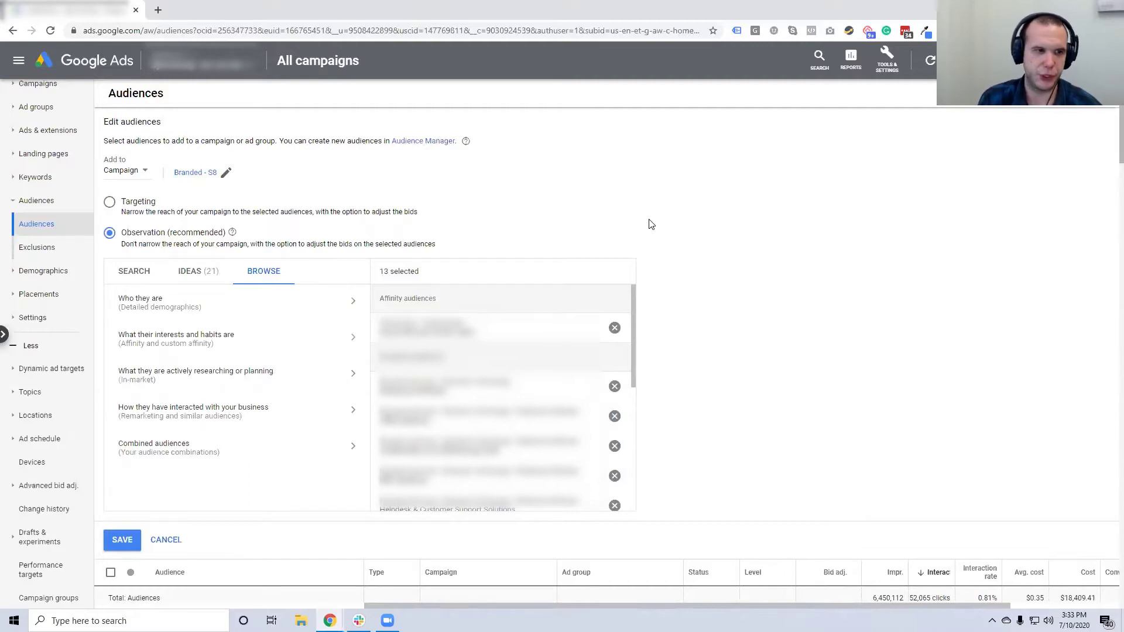
Step: Search the available audiences for "security"
click(138, 281)
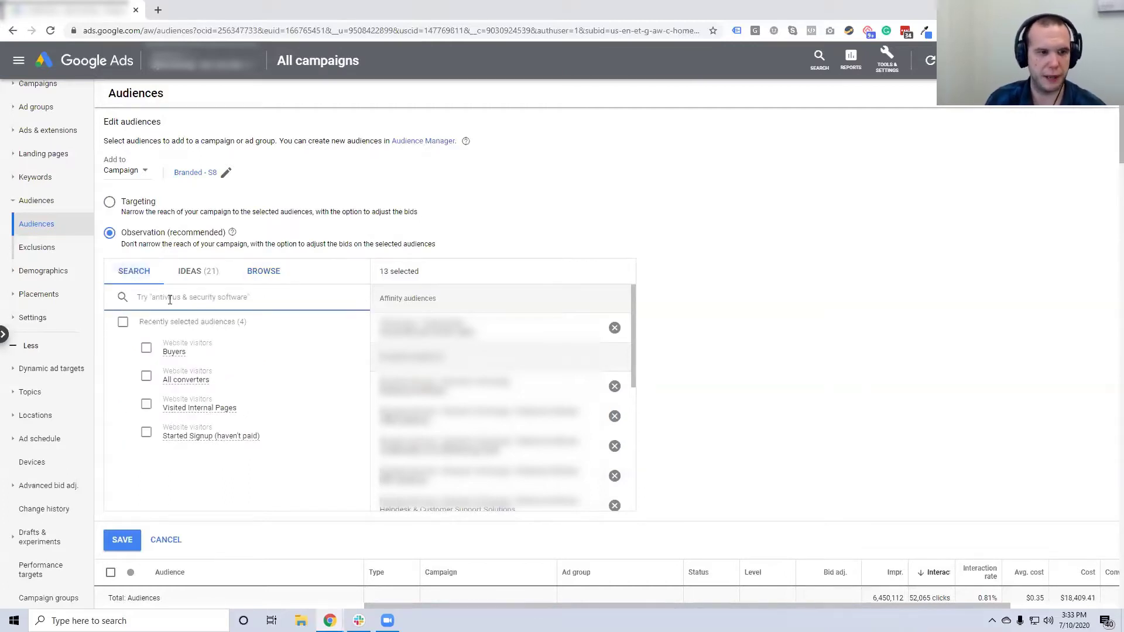
click(175, 352)
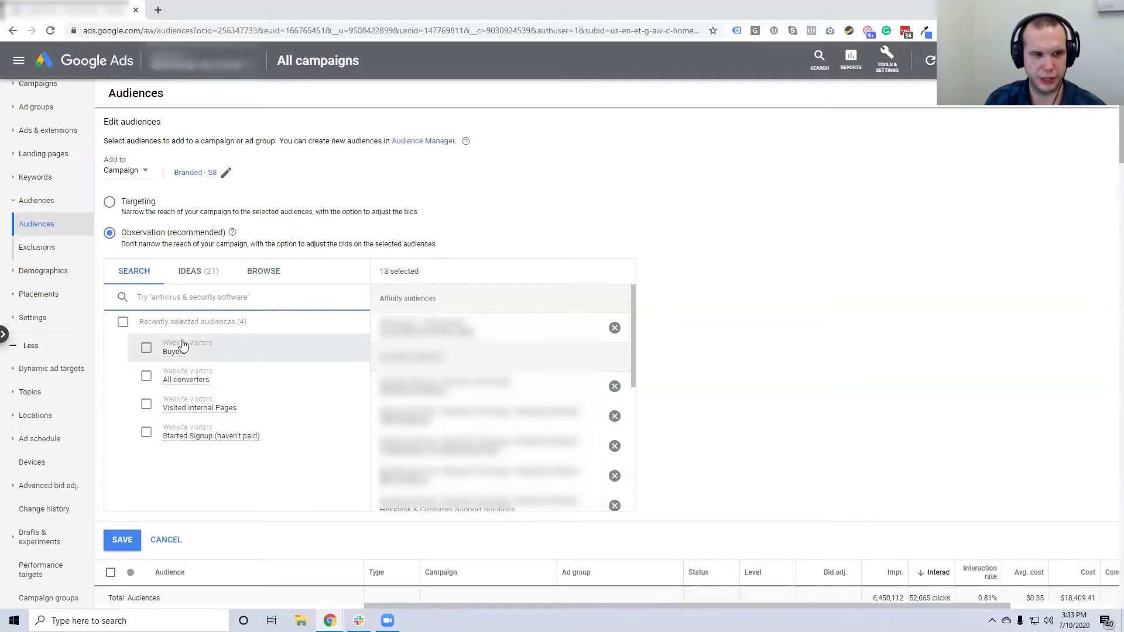
click(176, 301)
text(security)
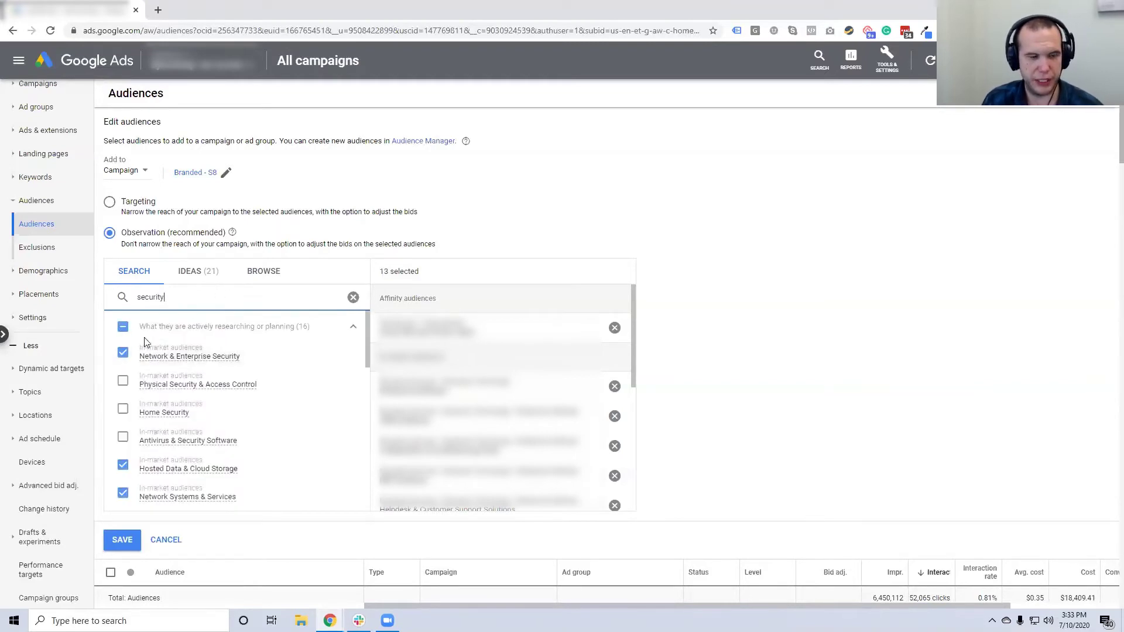
Step: Deselect all in-market audiences matching the search except Network & Enterprise Security, and clear the search term
click(123, 329)
click(123, 333)
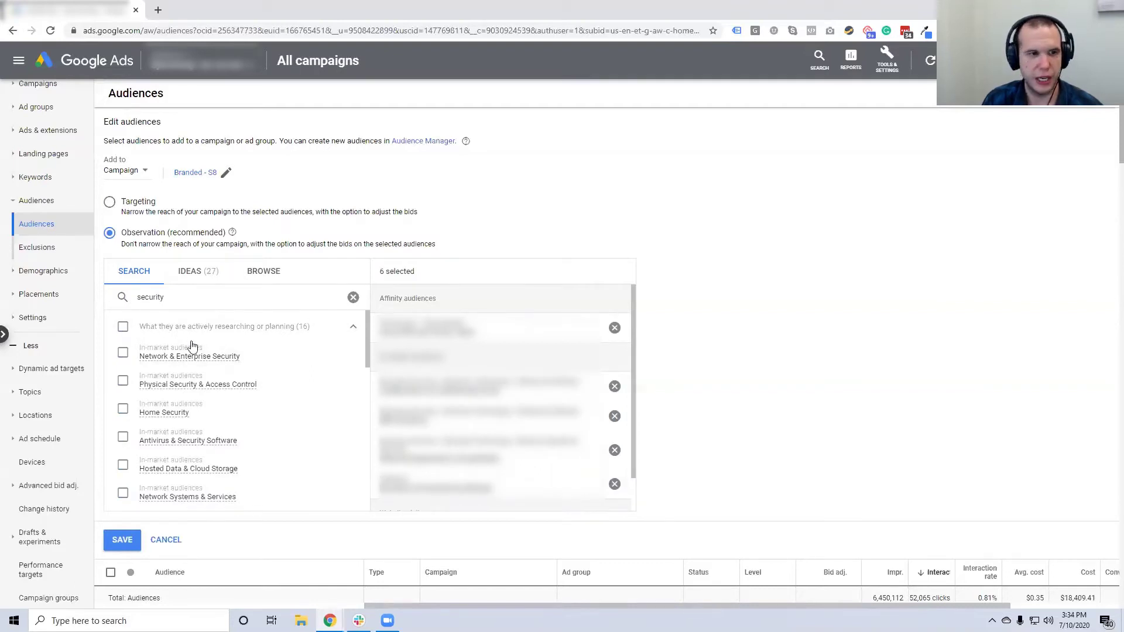
click(122, 353)
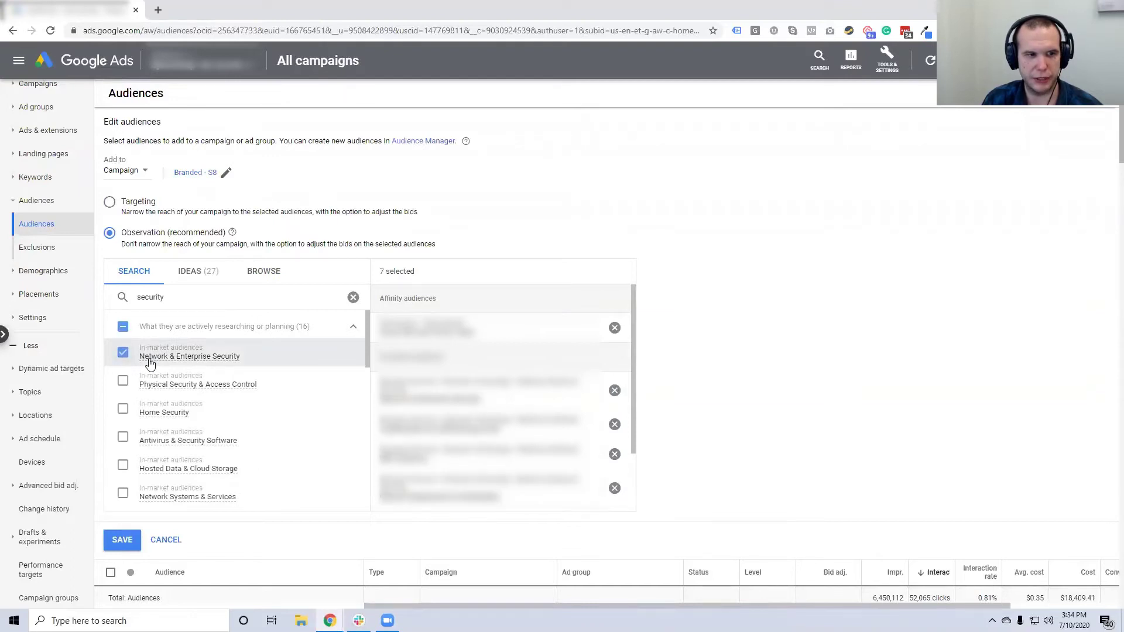
mouse_move(214, 363)
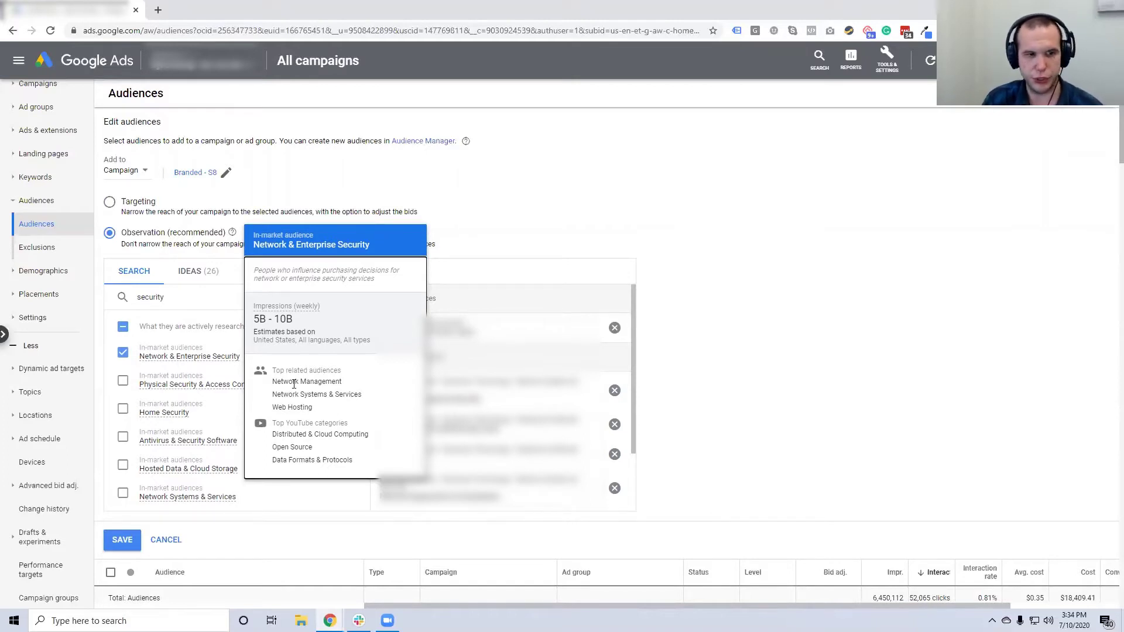
double_click(220, 298)
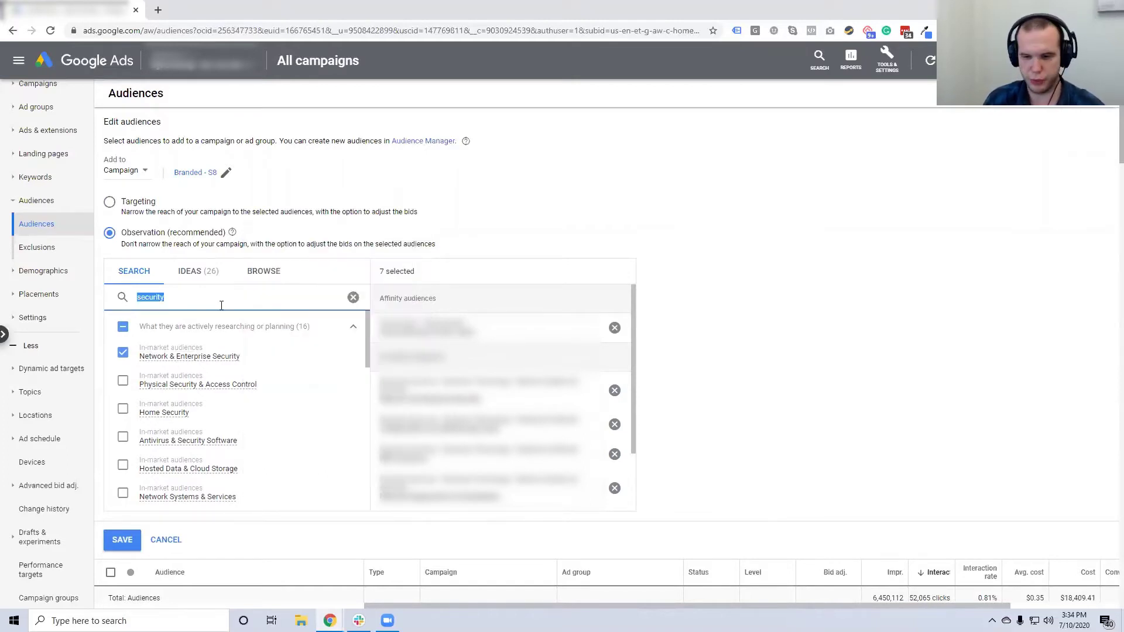
key(BackSpace)
Step: Review the recommended audience ideas and view the details of Hosted Data & Cloud Storage
click(207, 279)
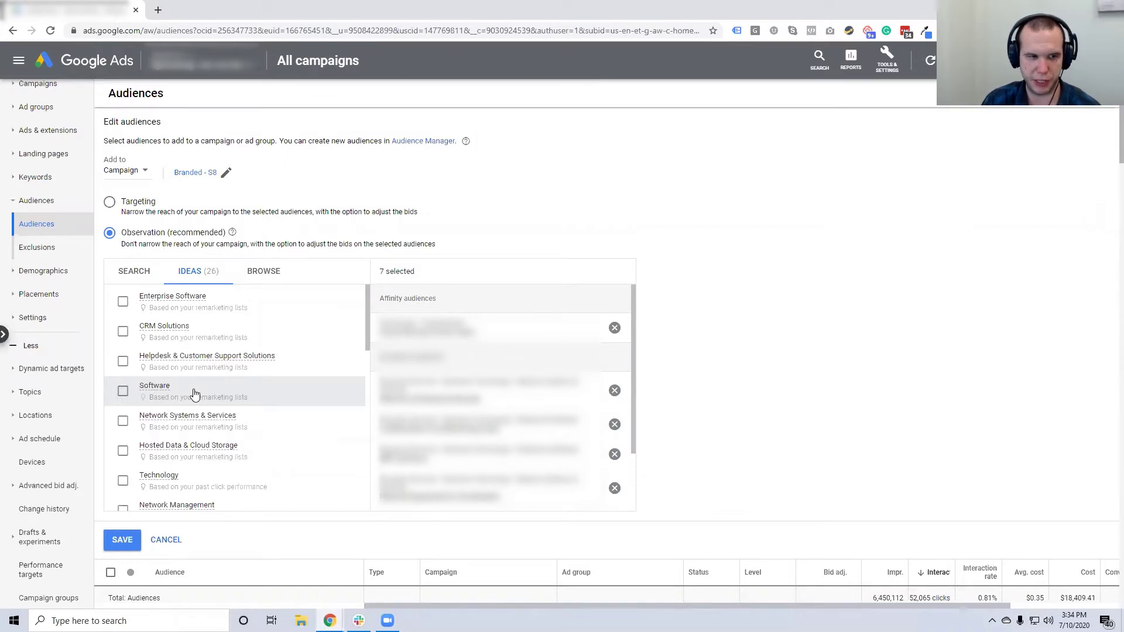
scroll(195, 393, down, 1)
mouse_move(215, 393)
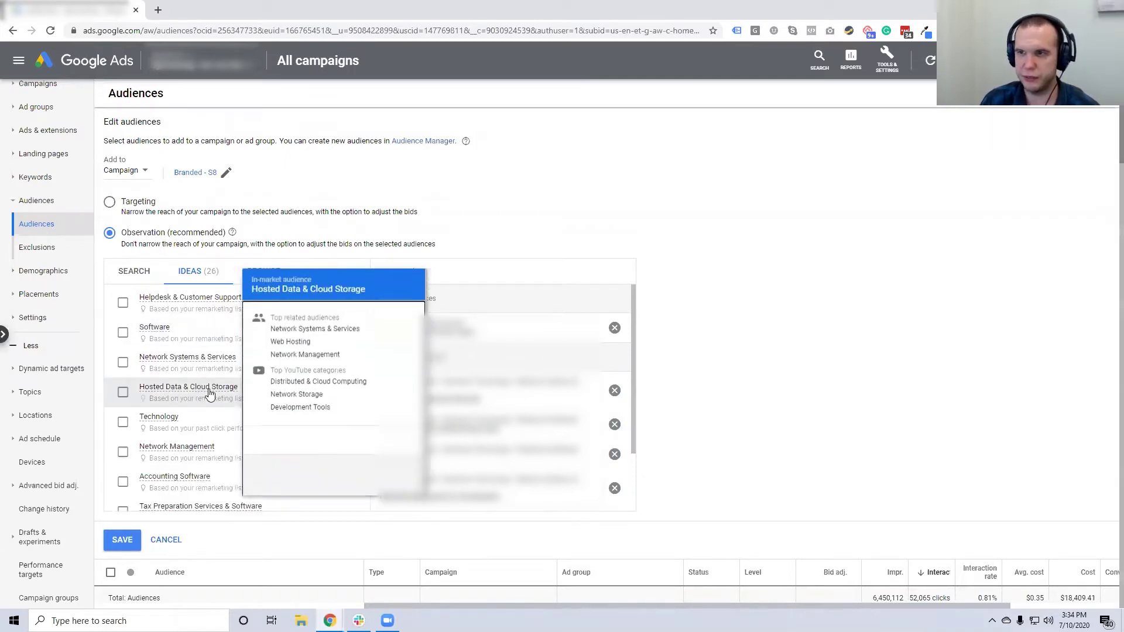
click(229, 387)
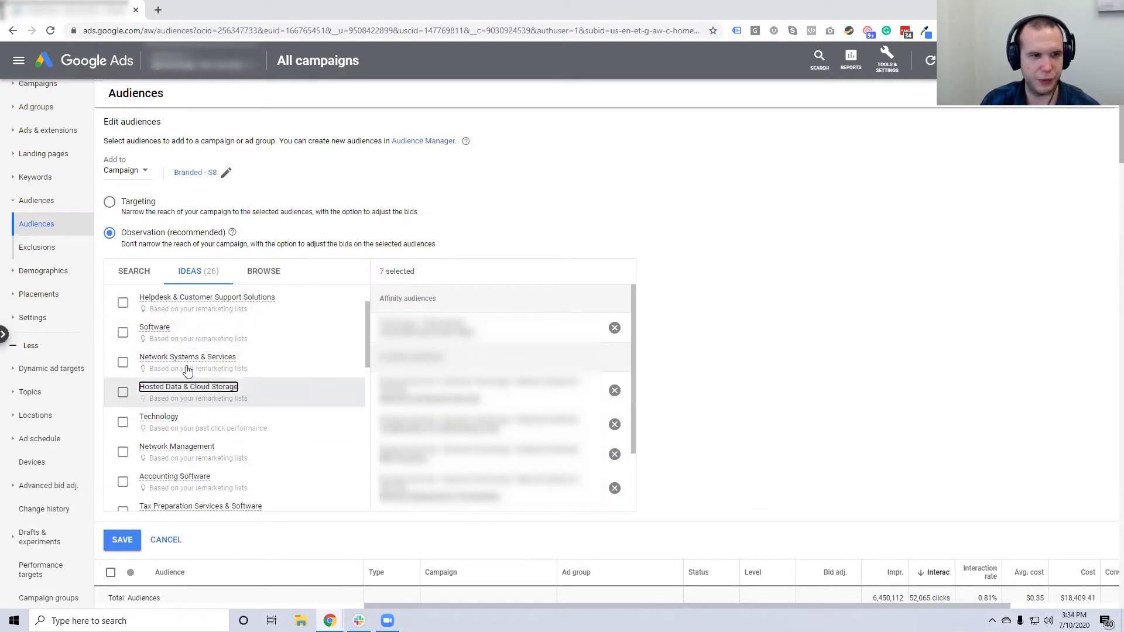
mouse_move(188, 384)
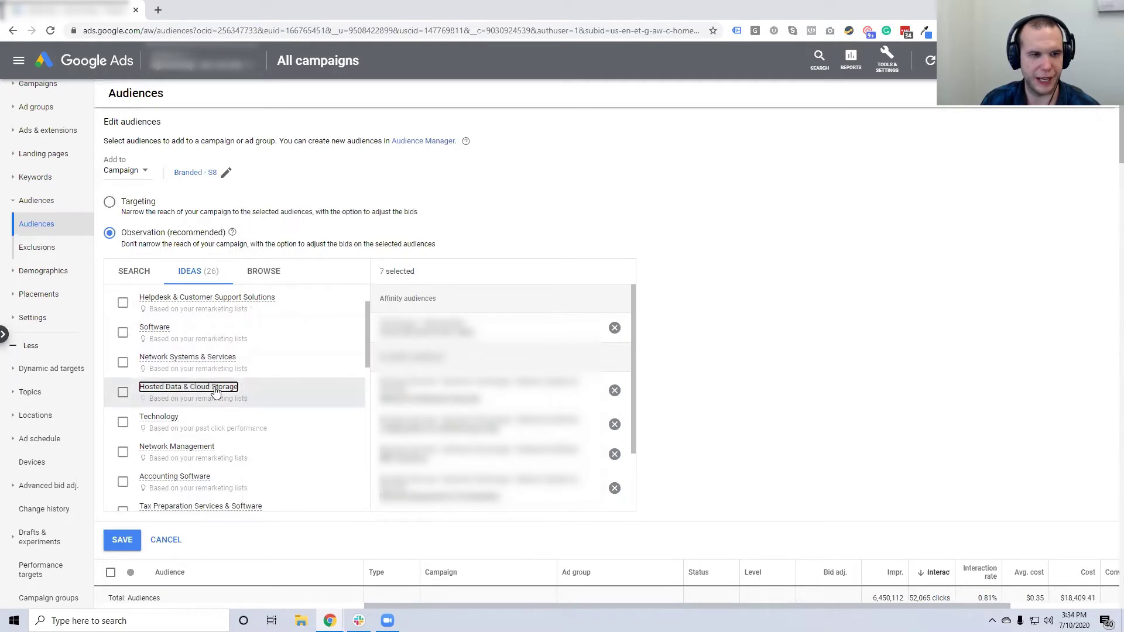
mouse_move(213, 398)
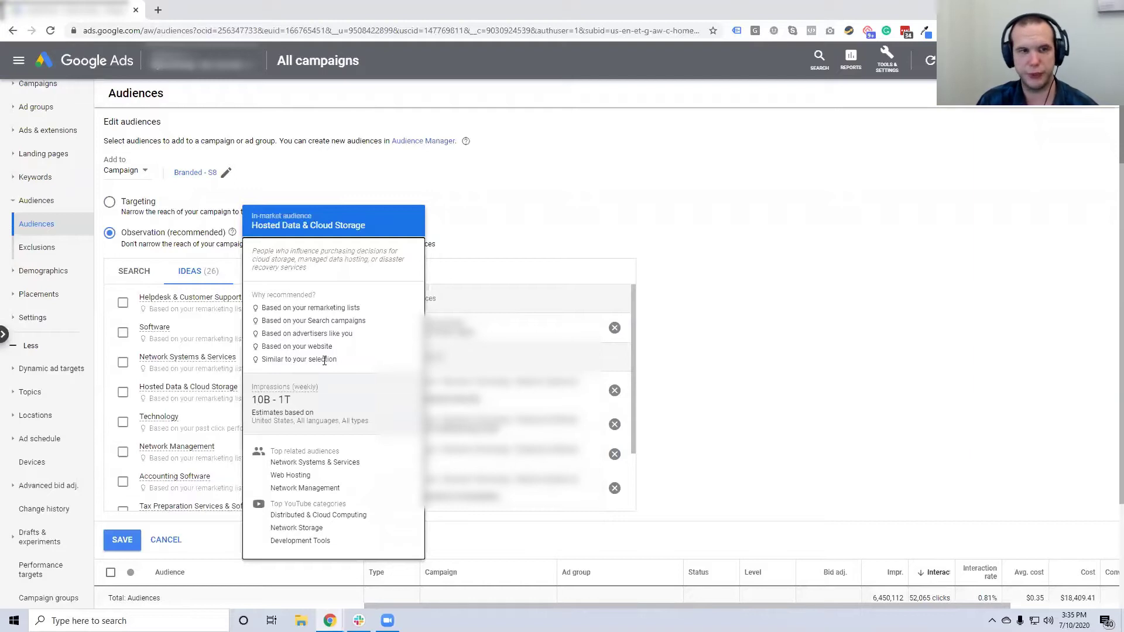
Step: Browse the detailed demographics categories that describe who people are, and return to the category overview
click(260, 271)
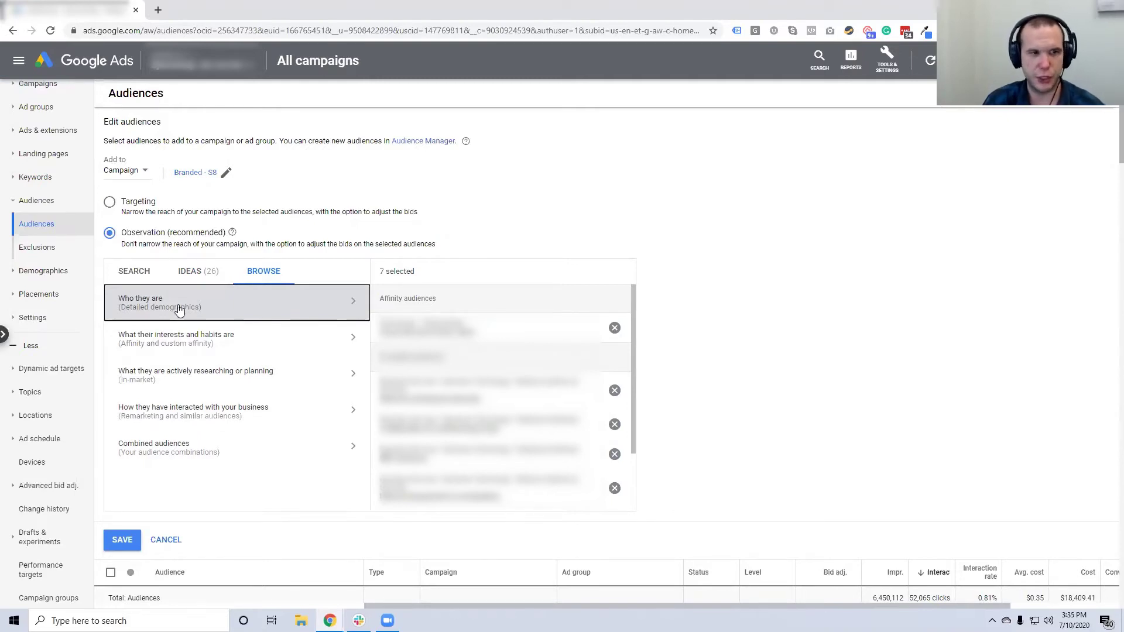
click(159, 308)
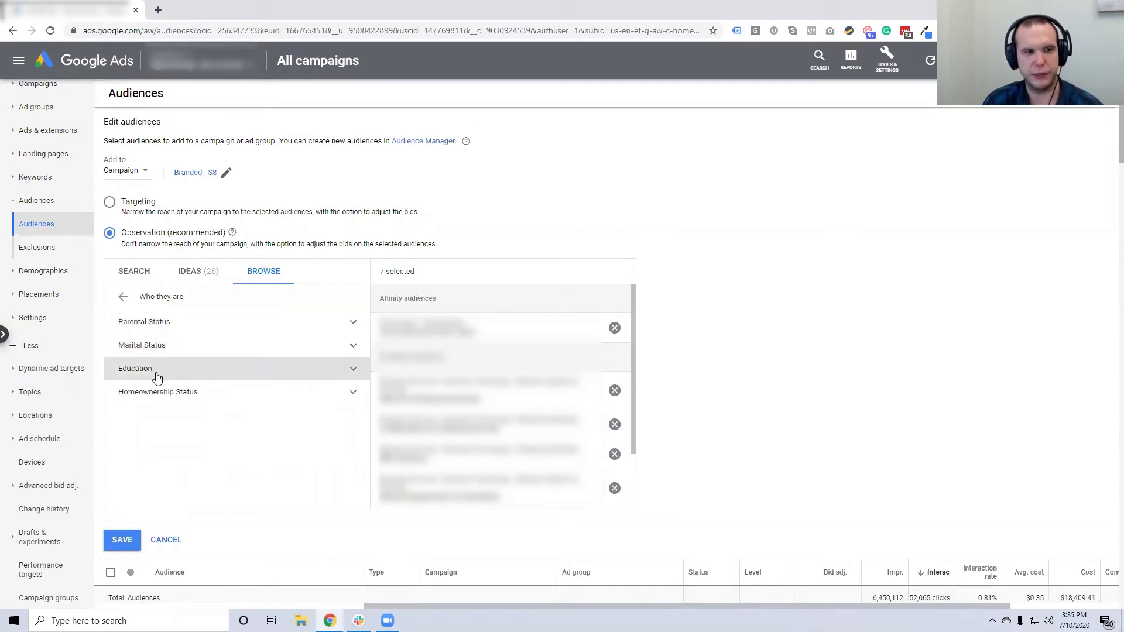
click(124, 299)
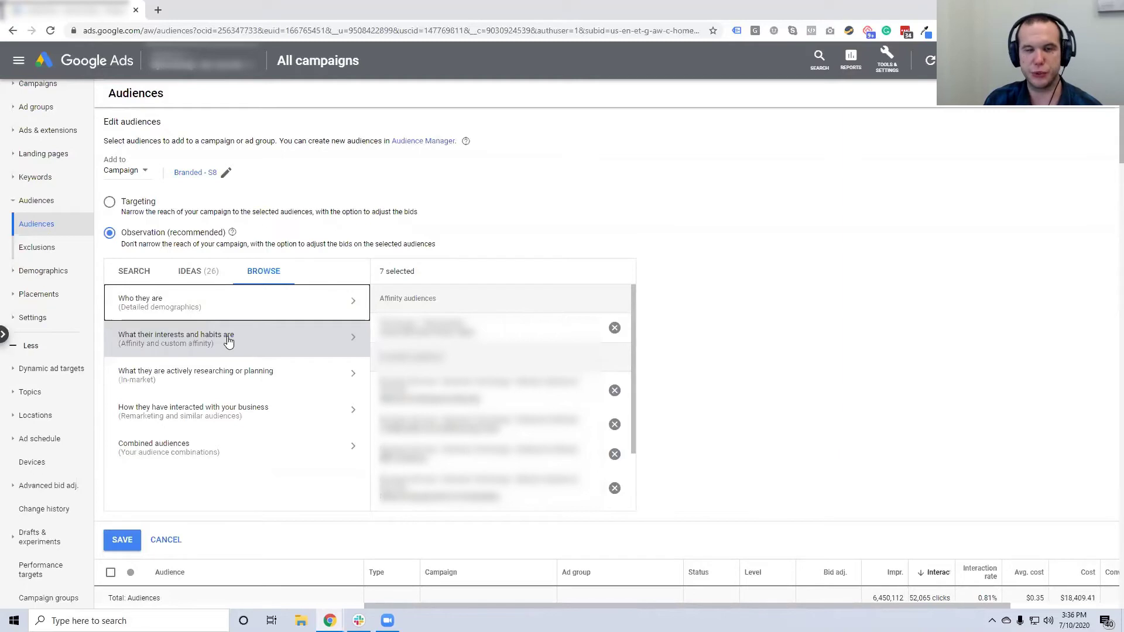
Step: Add the in-market audience Child Car Seats from Baby & Children's Products and set the audience mode to Targeting
click(228, 377)
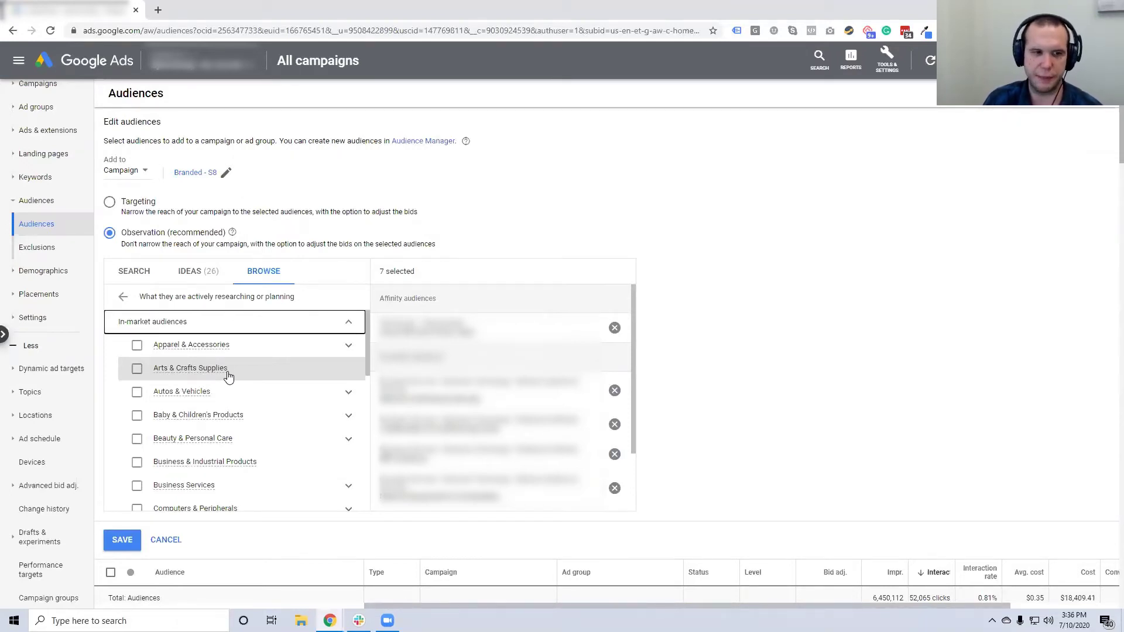
mouse_move(194, 421)
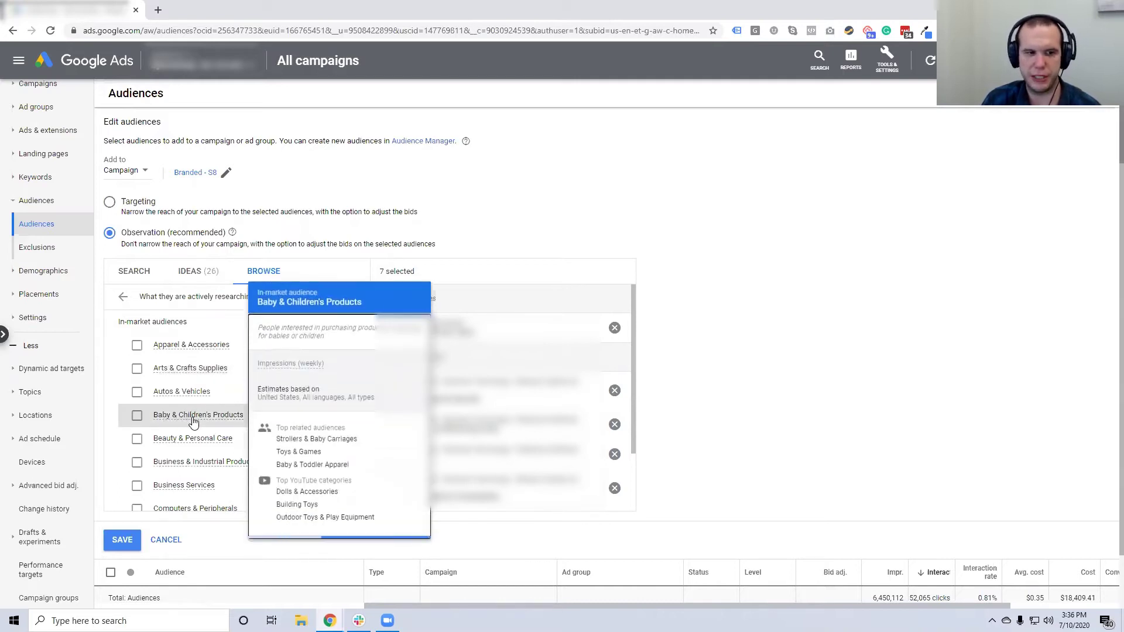
click(351, 419)
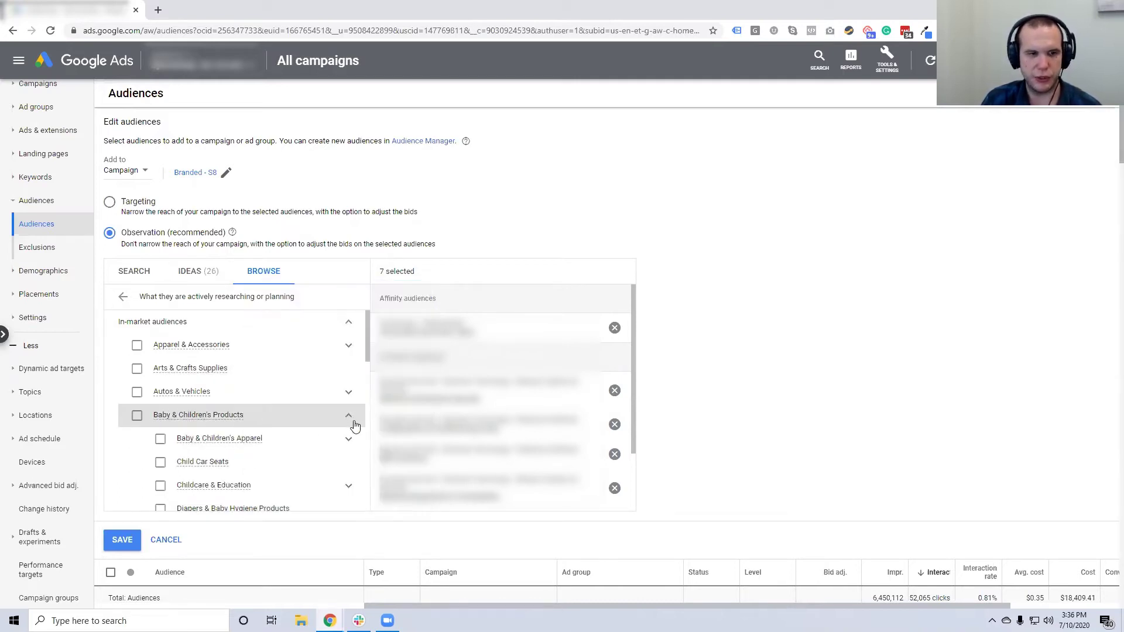
scroll(352, 426, down, 1)
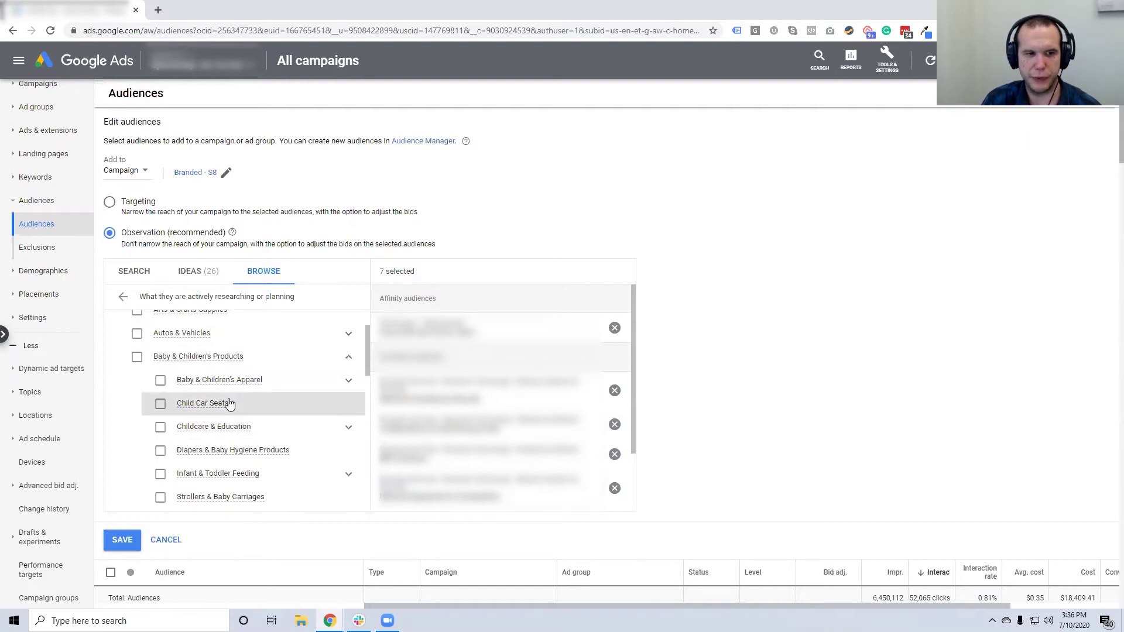
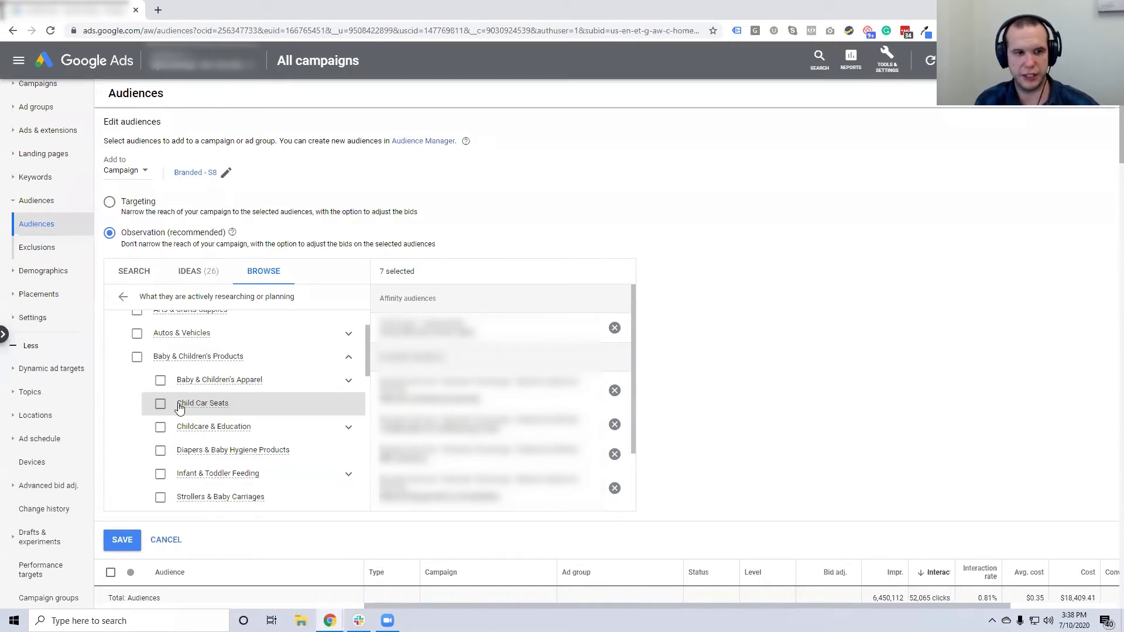
click(160, 404)
click(109, 202)
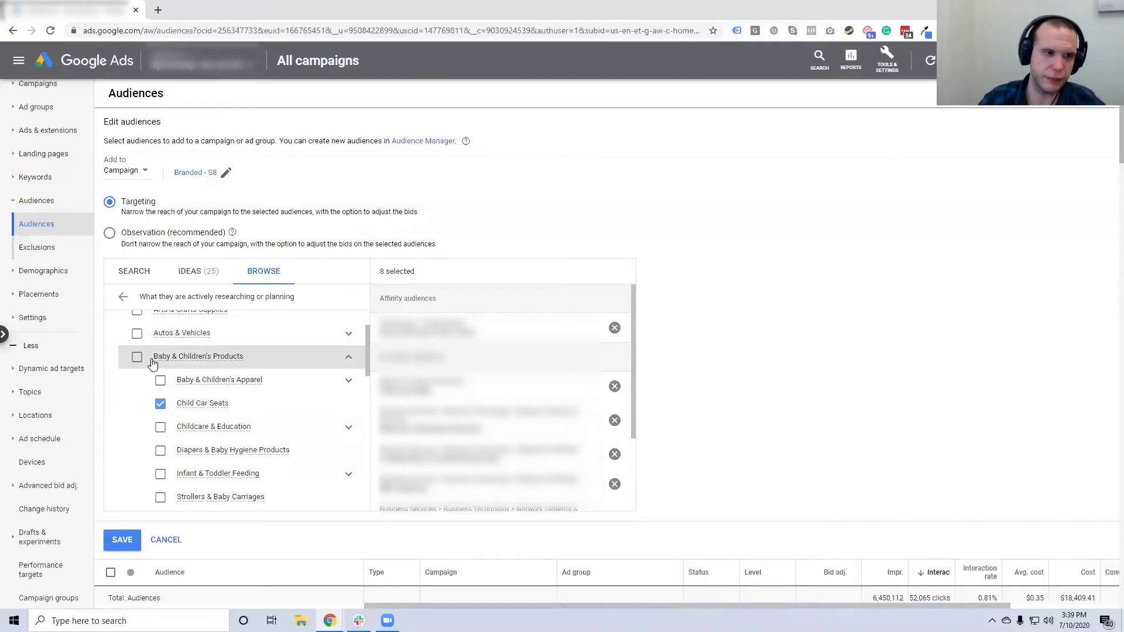
Step: Remove Child Car Seats from the selected audiences and collapse the in-market audiences list
click(161, 404)
scroll(157, 355, up, 2)
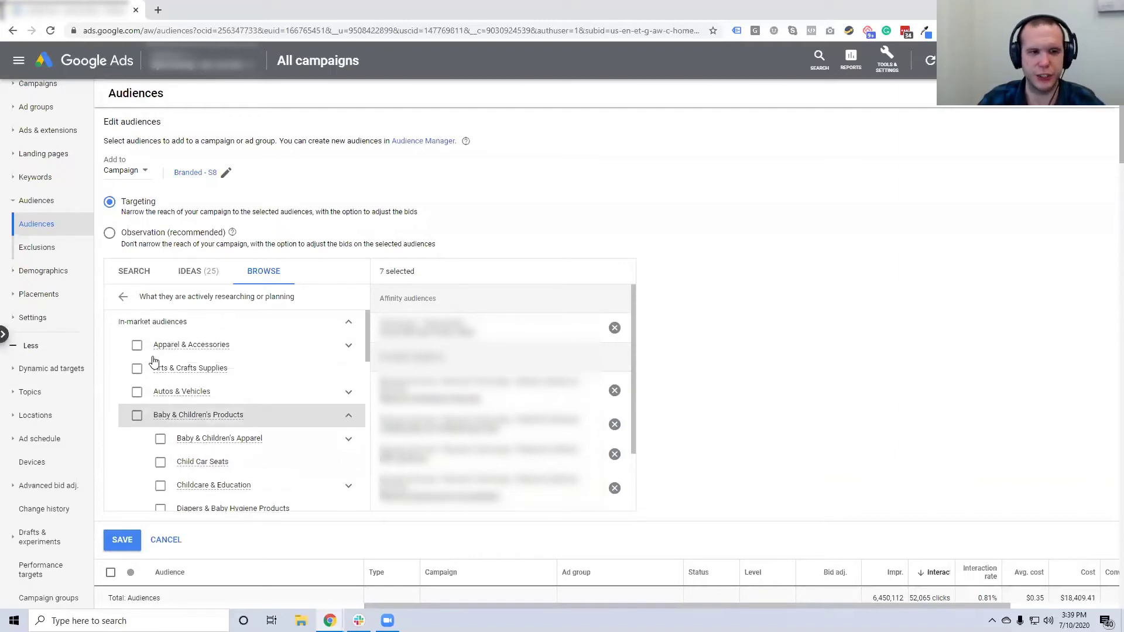
click(152, 323)
Step: Add the All converters website visitors audience from the recently selected audiences, and remove it again
click(143, 273)
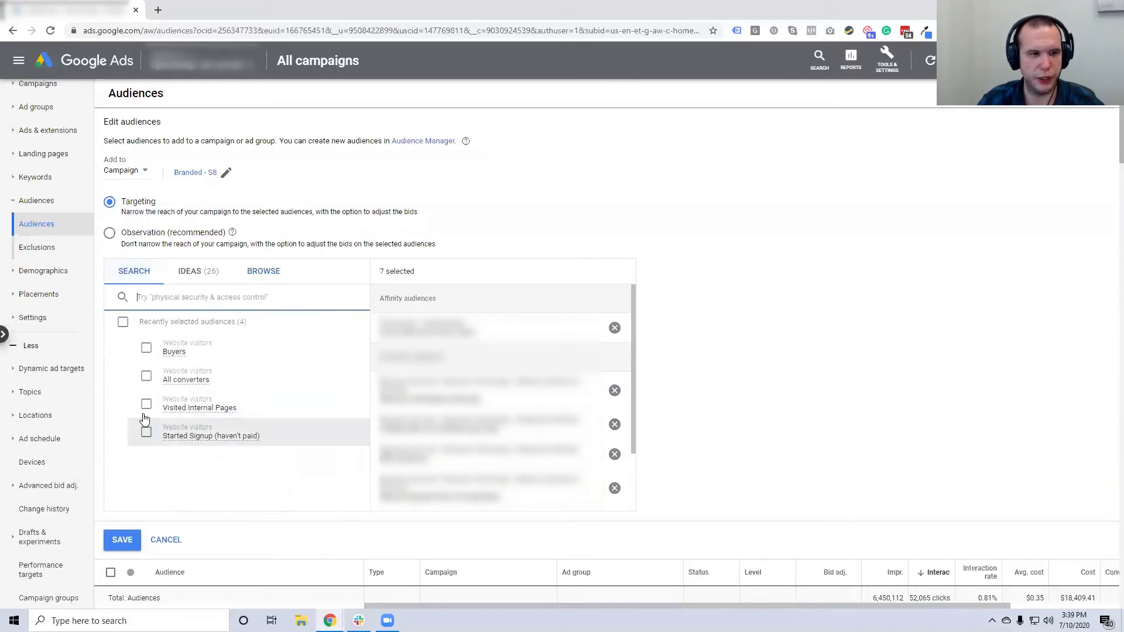
click(146, 376)
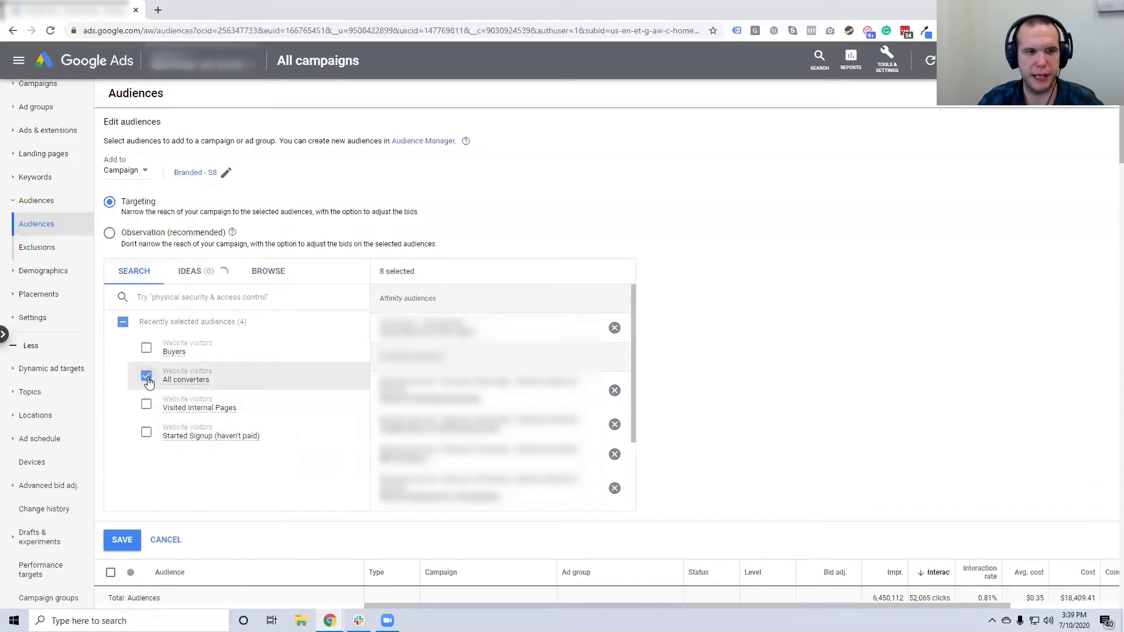
mouse_move(183, 384)
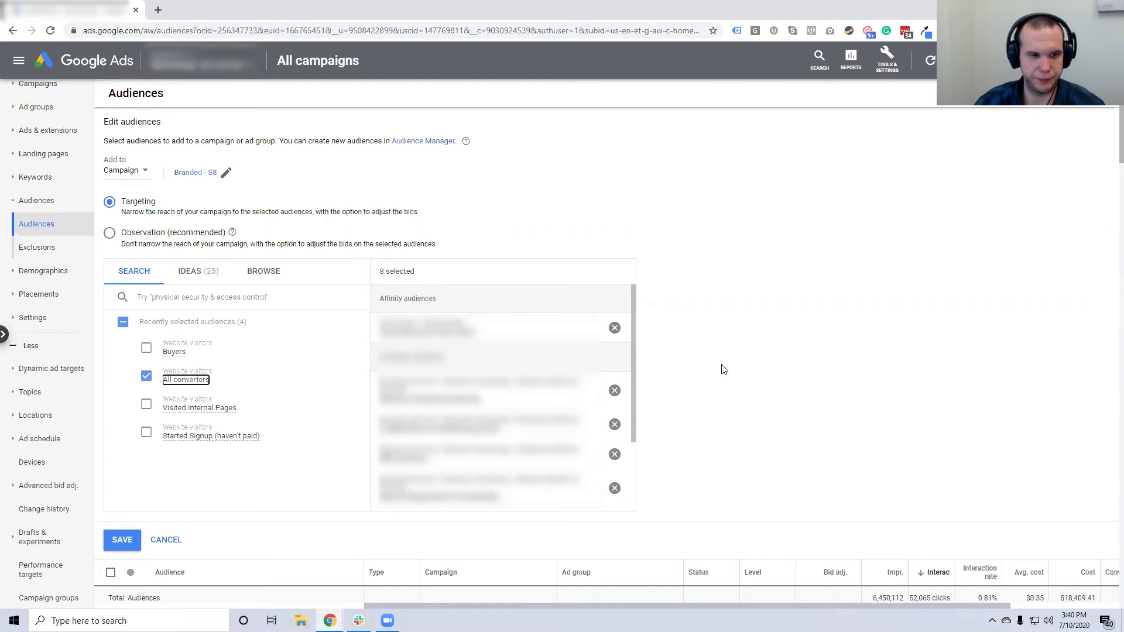
click(146, 376)
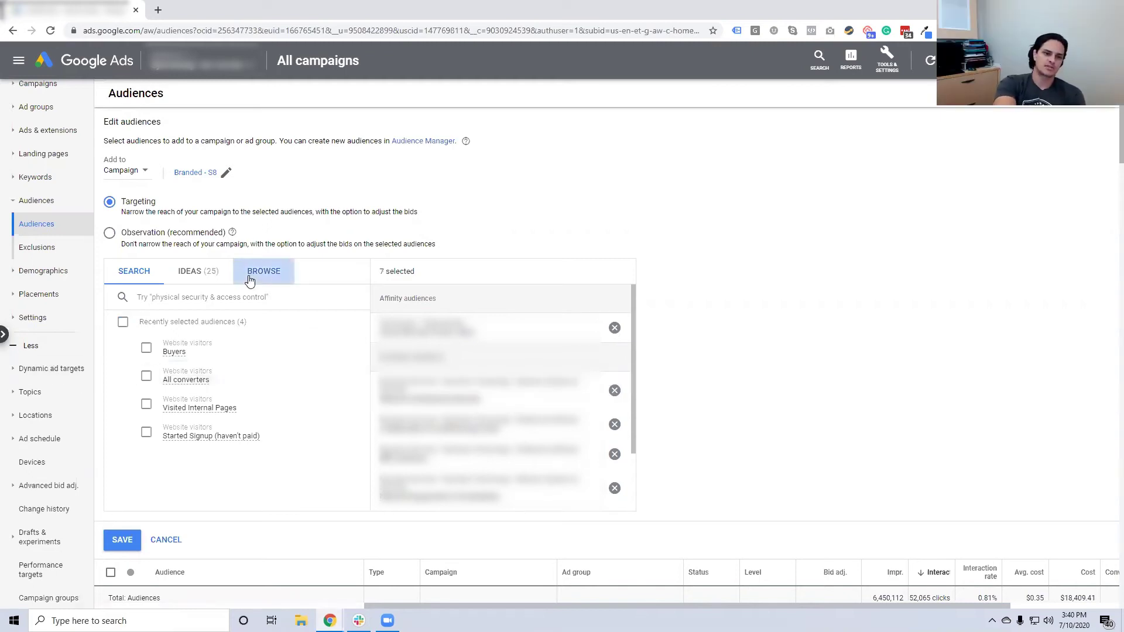
Step: Examine the in-market audience categories and the list of recommended audience ideas
click(251, 276)
scroll(307, 416, down, 3)
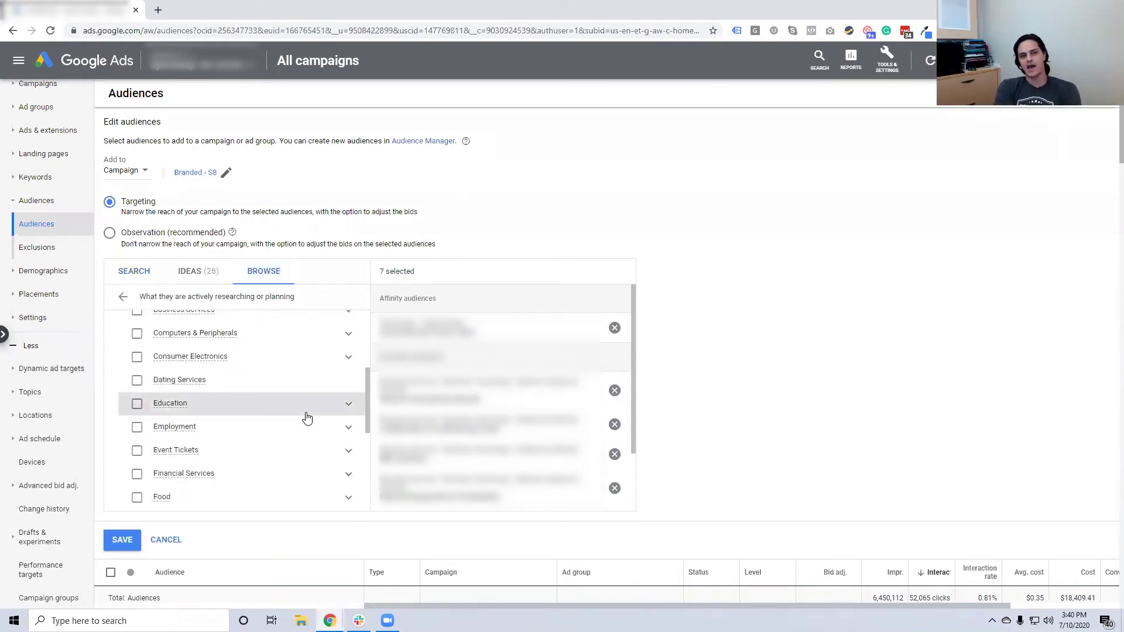
click(199, 274)
scroll(285, 422, down, 1)
scroll(285, 422, down, 4)
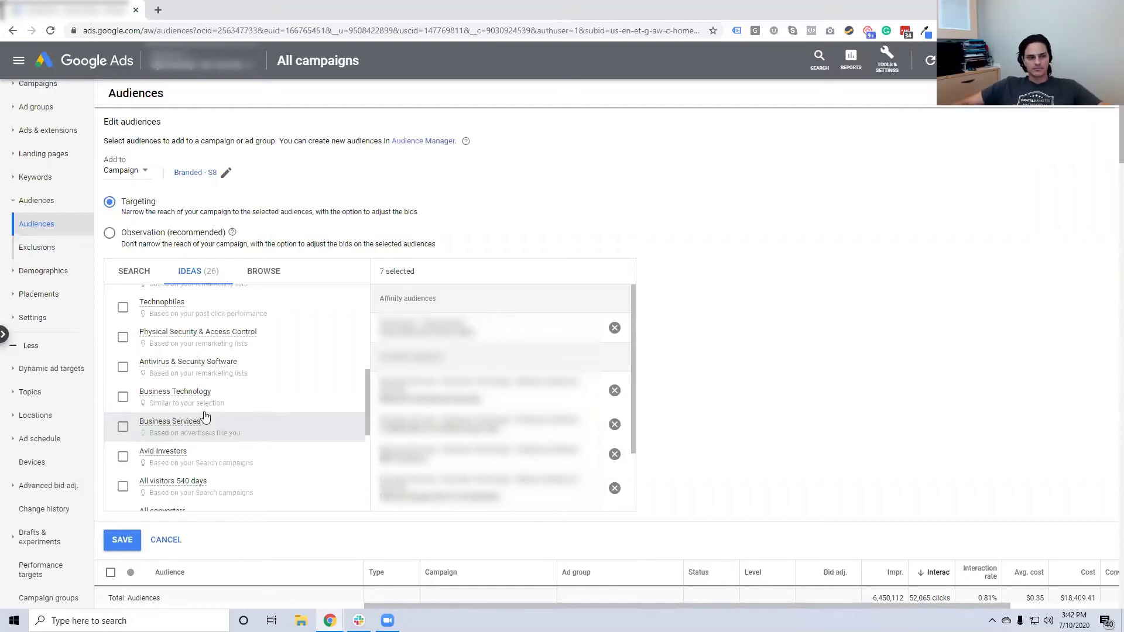
Step: Browse the audiences based on business interactions and examine the similar audiences, including Similar to All visitors 540 days
click(272, 277)
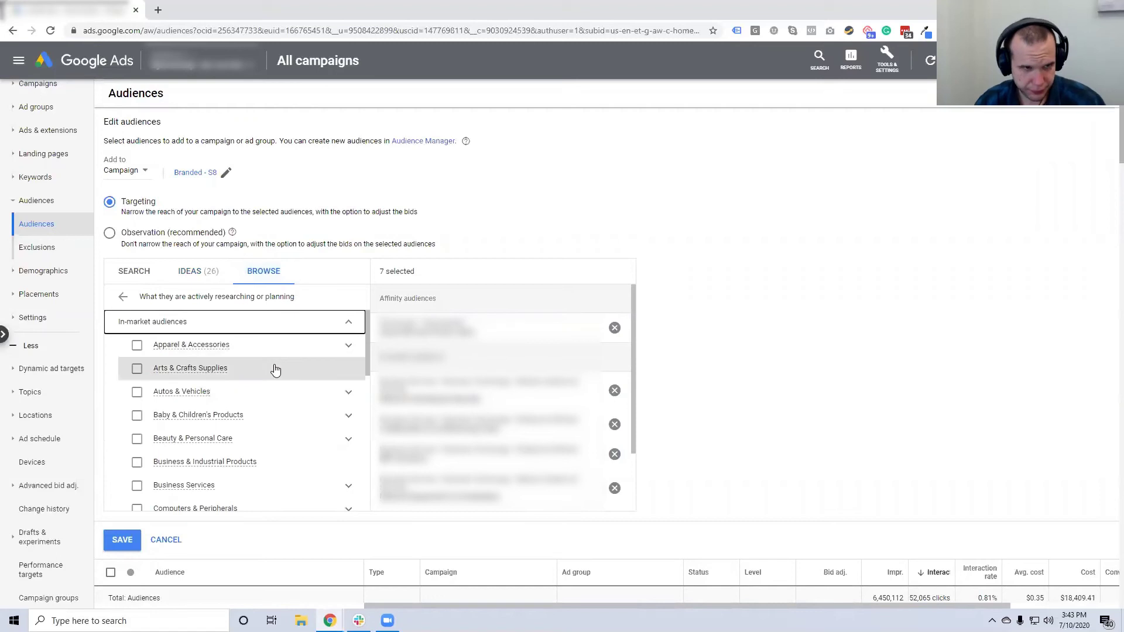
key(Return)
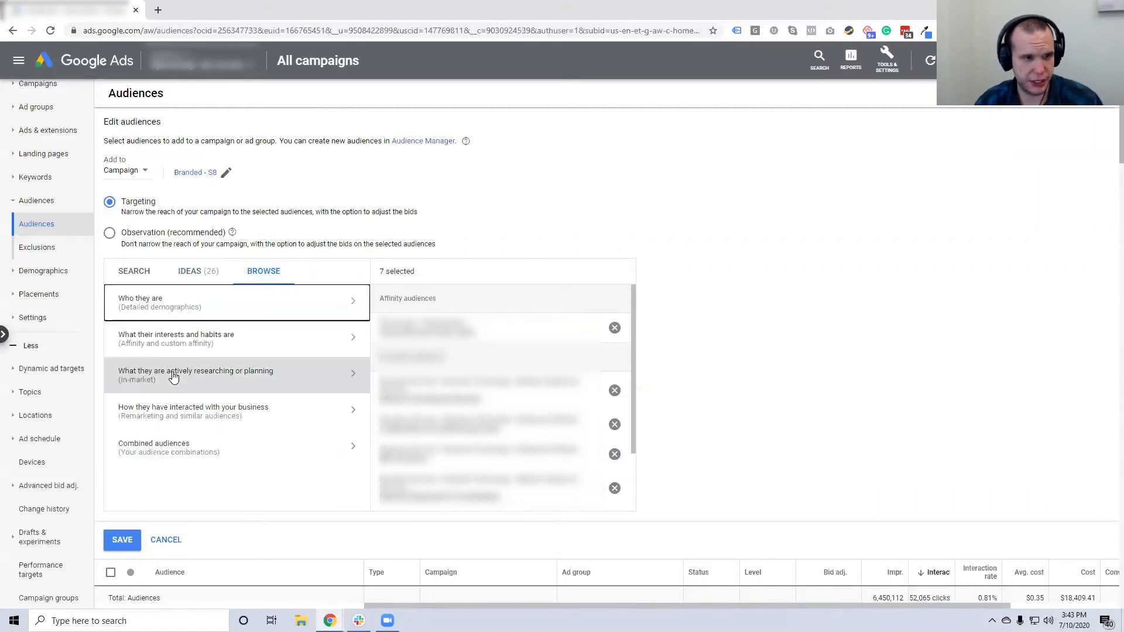
click(195, 417)
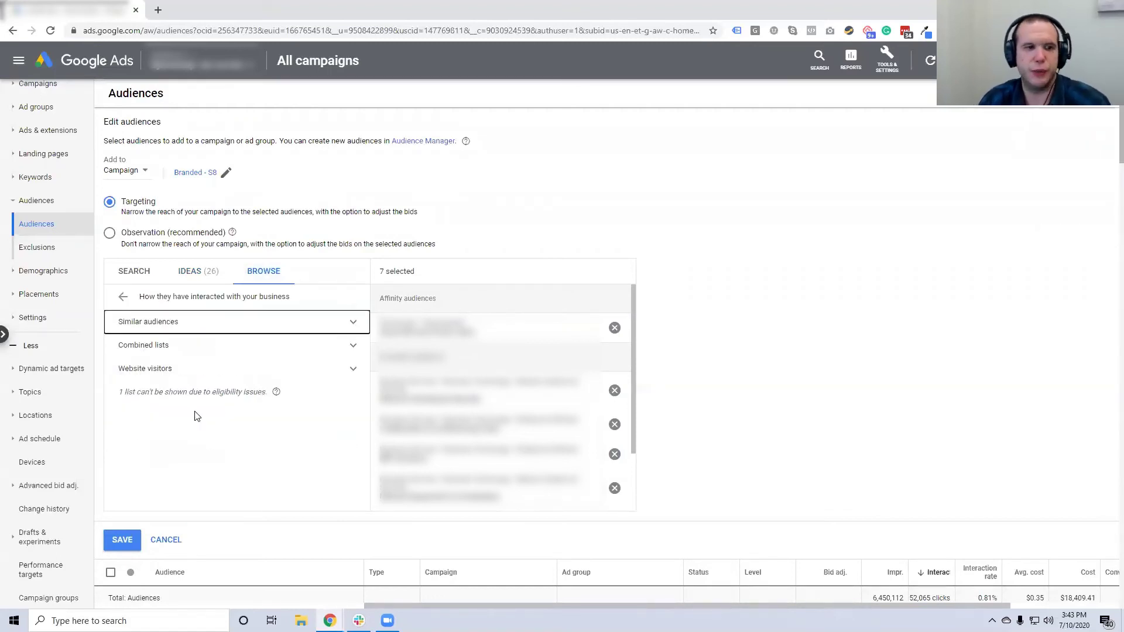
click(210, 332)
mouse_move(202, 370)
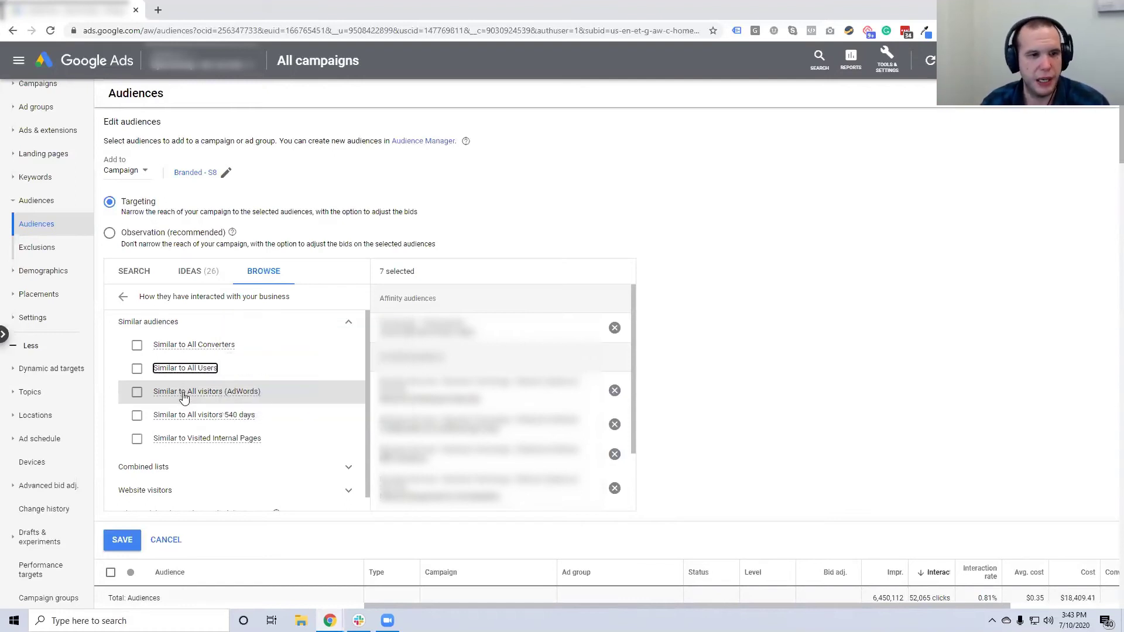
mouse_move(242, 401)
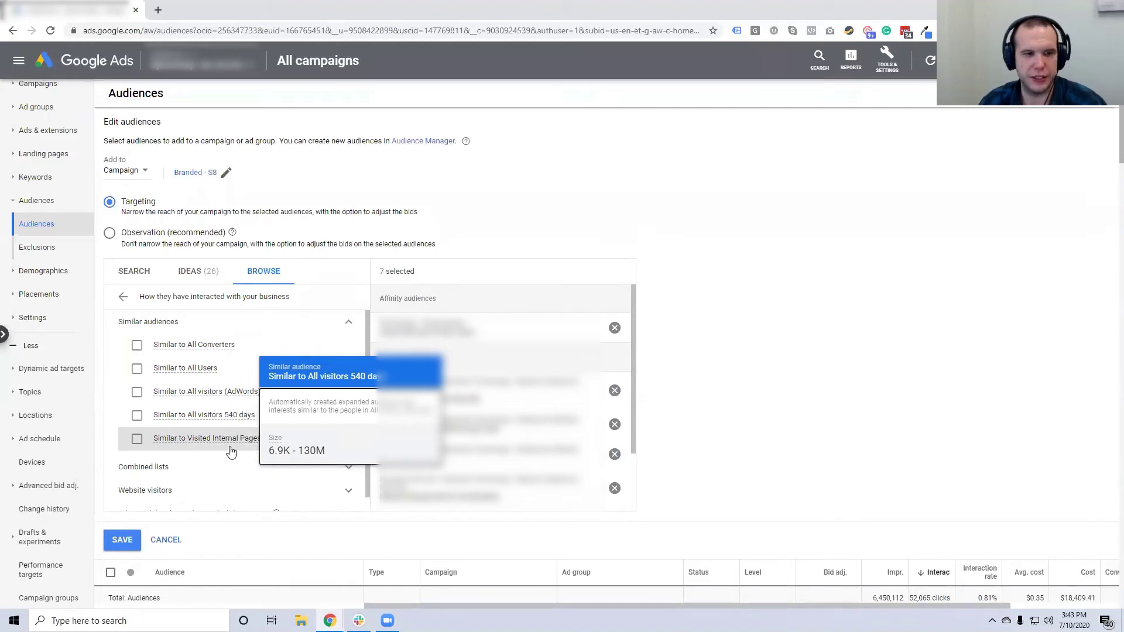
Step: Examine the Similar to Visited Internal Pages audience and the audiences available under Combined lists
mouse_move(234, 445)
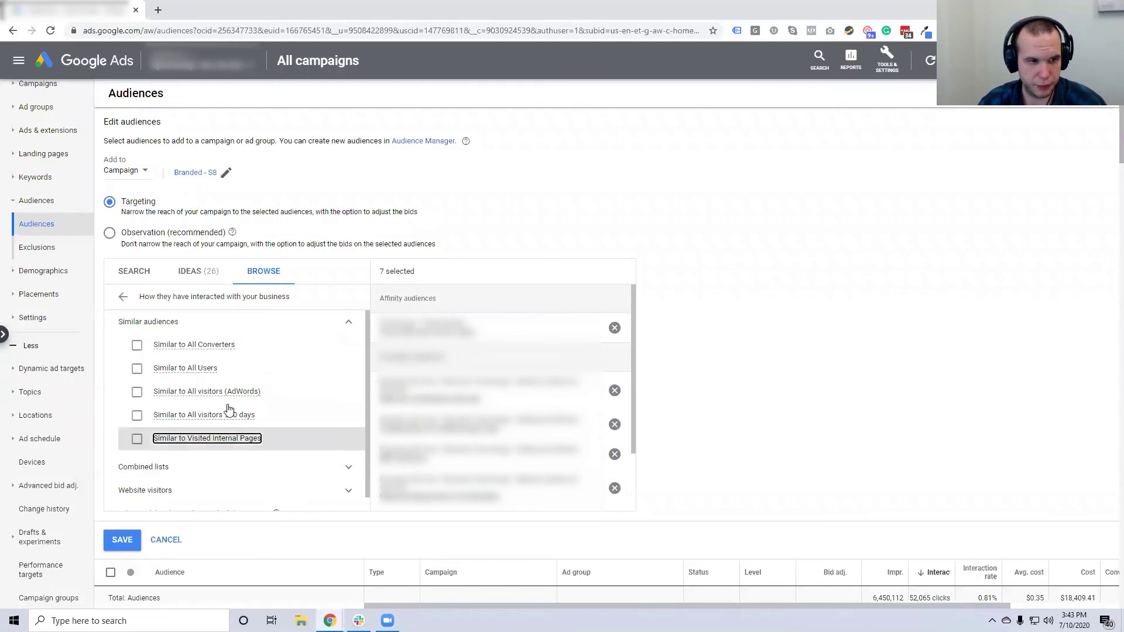
click(176, 325)
click(176, 346)
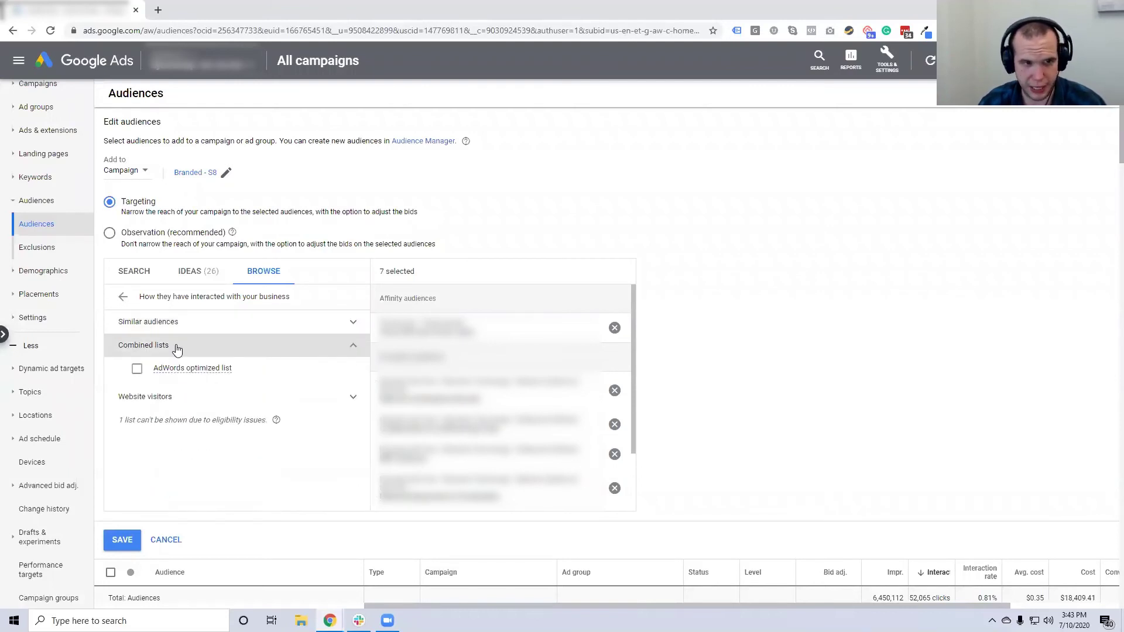
click(177, 347)
Step: Examine the website visitors audiences, including Buyers, and return to the overview of audience categories
click(177, 368)
scroll(178, 363, down, 1)
scroll(181, 364, up, 1)
scroll(181, 368, down, 1)
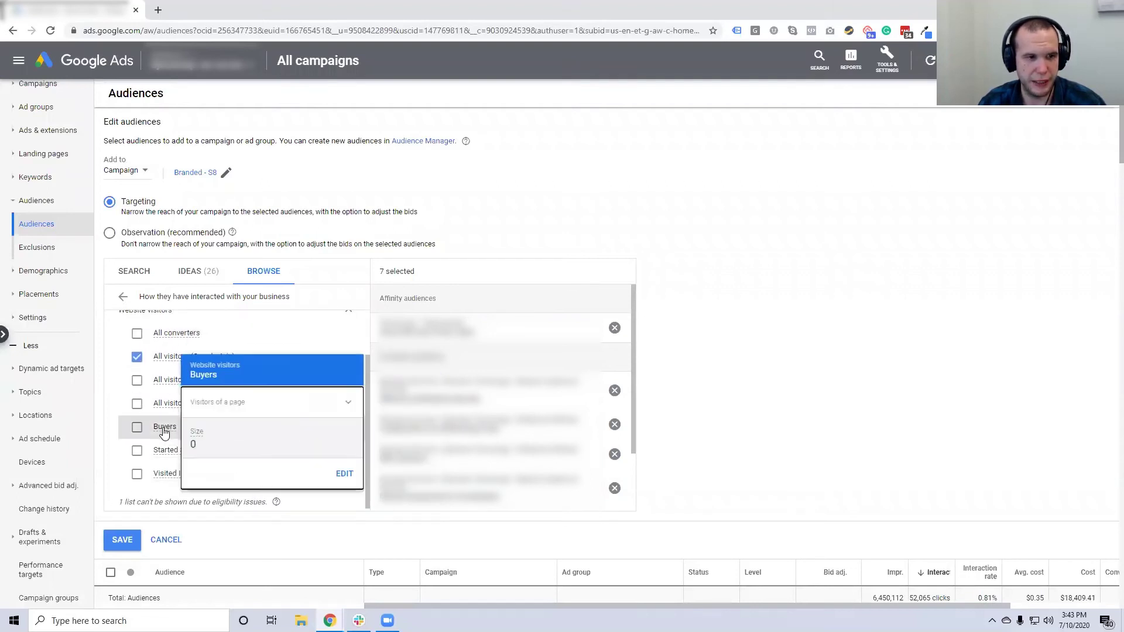
scroll(166, 378, up, 1)
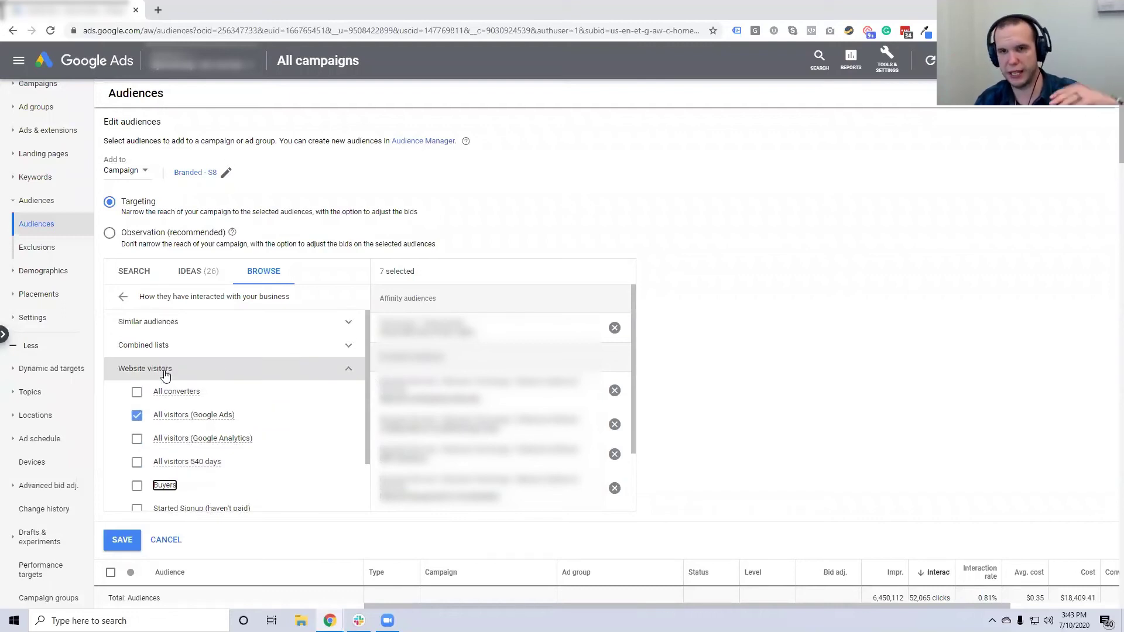
click(166, 370)
click(123, 296)
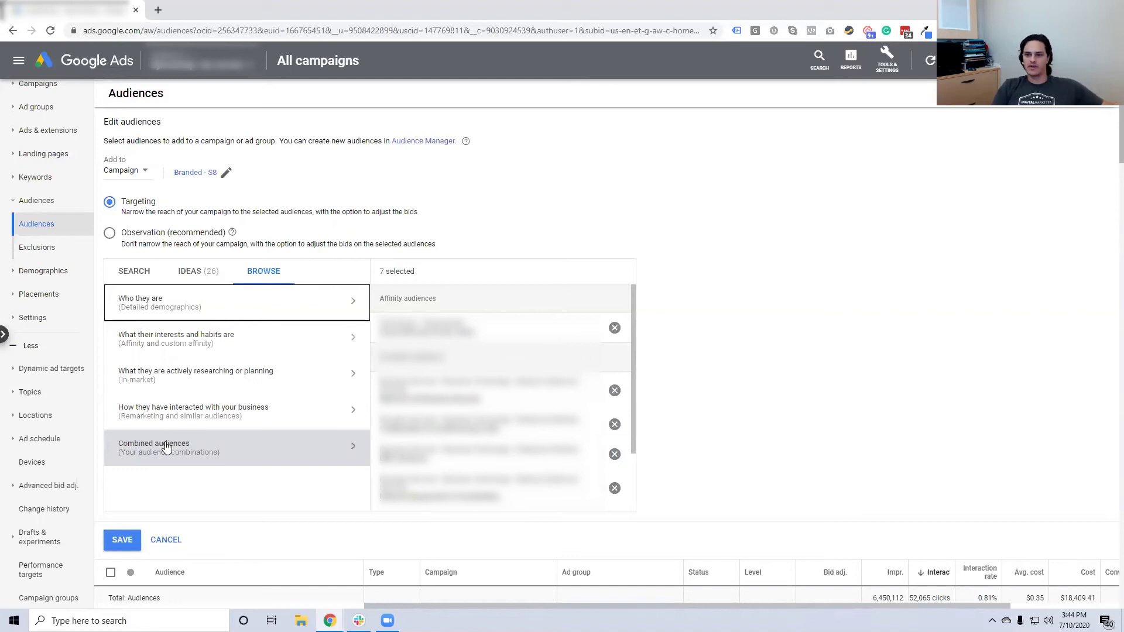
Step: Cancel editing the Branded - S8 campaign's audiences and discard the unsaved changes
scroll(210, 429, down, 1)
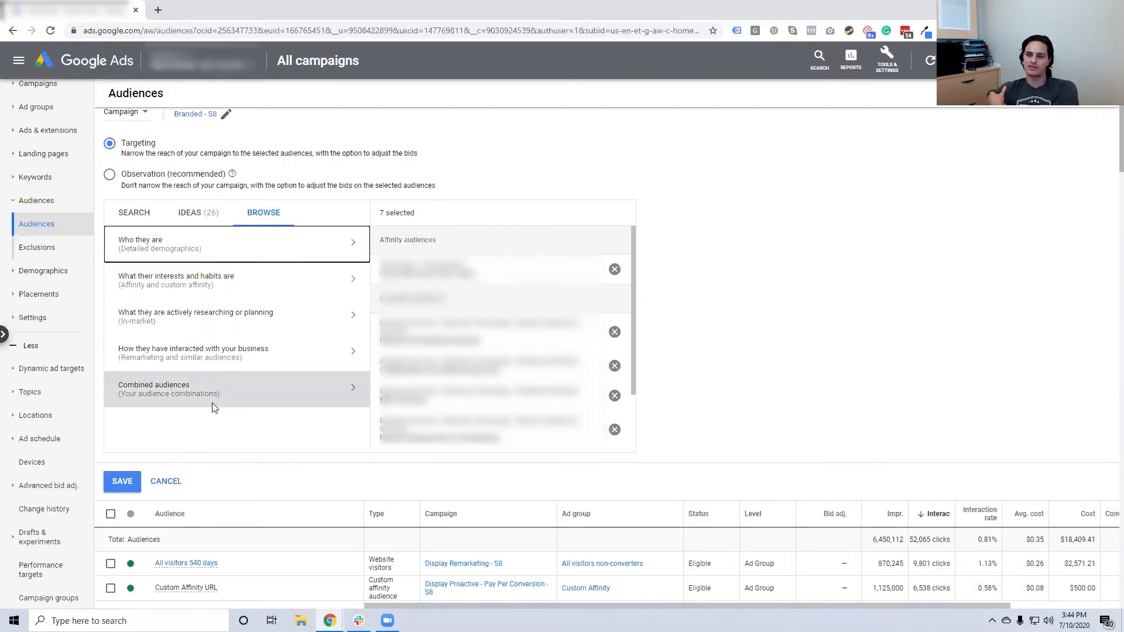
click(165, 482)
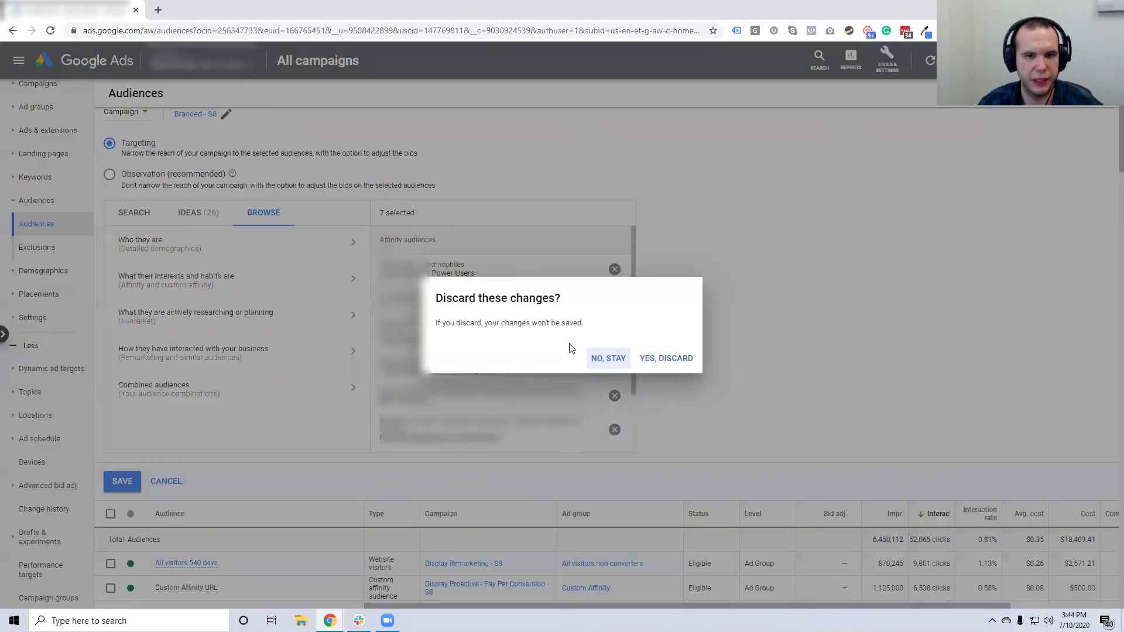
click(661, 360)
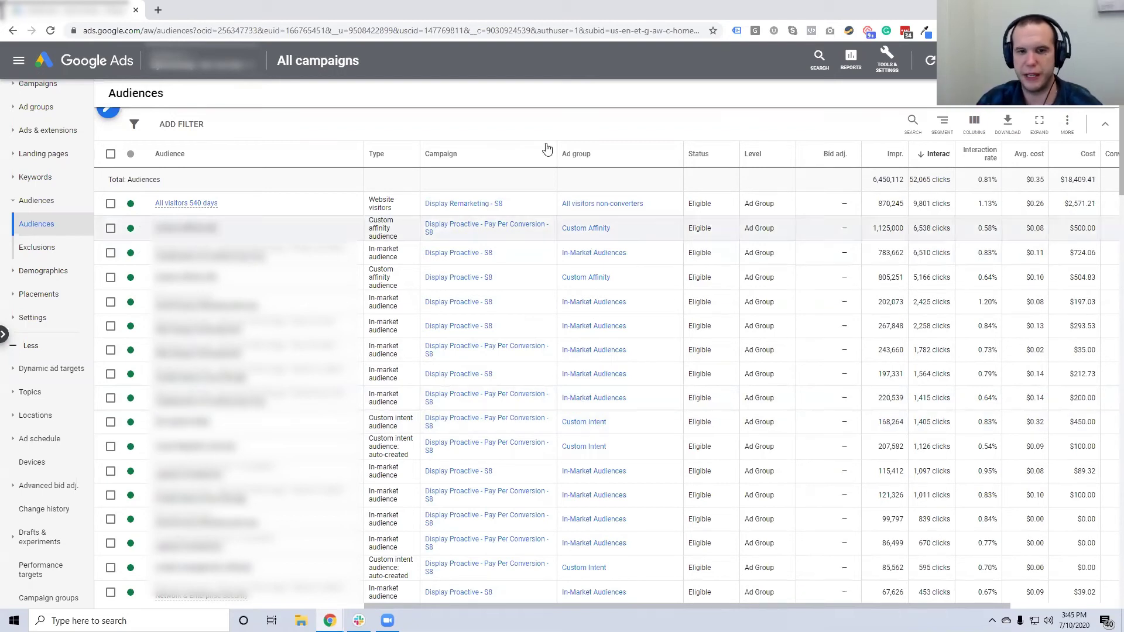
Step: Compare the audiences' conversions, cost per conversion and conversion rates in the performance table, and dismiss the calendar notification
drag(734, 606, 817, 601)
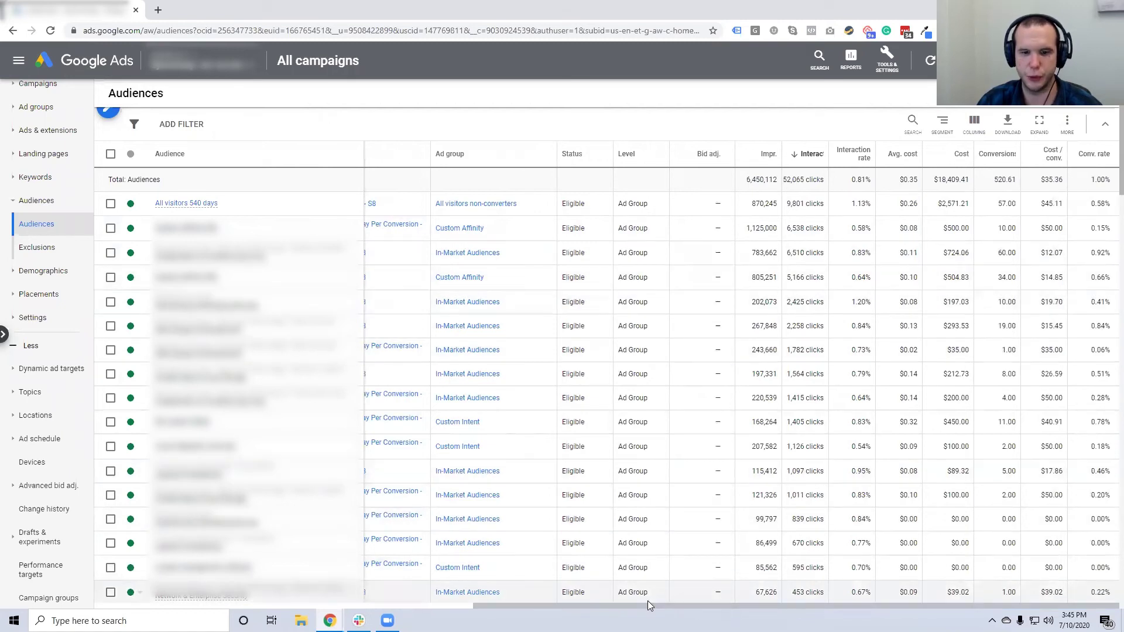
drag(651, 607, 696, 607)
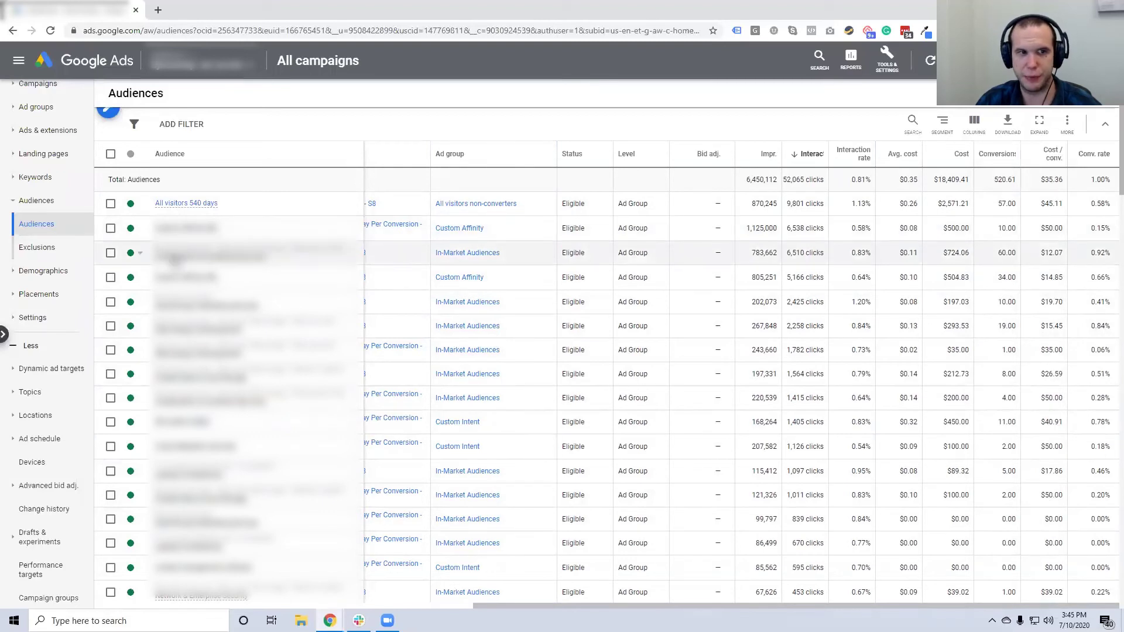
mouse_move(235, 262)
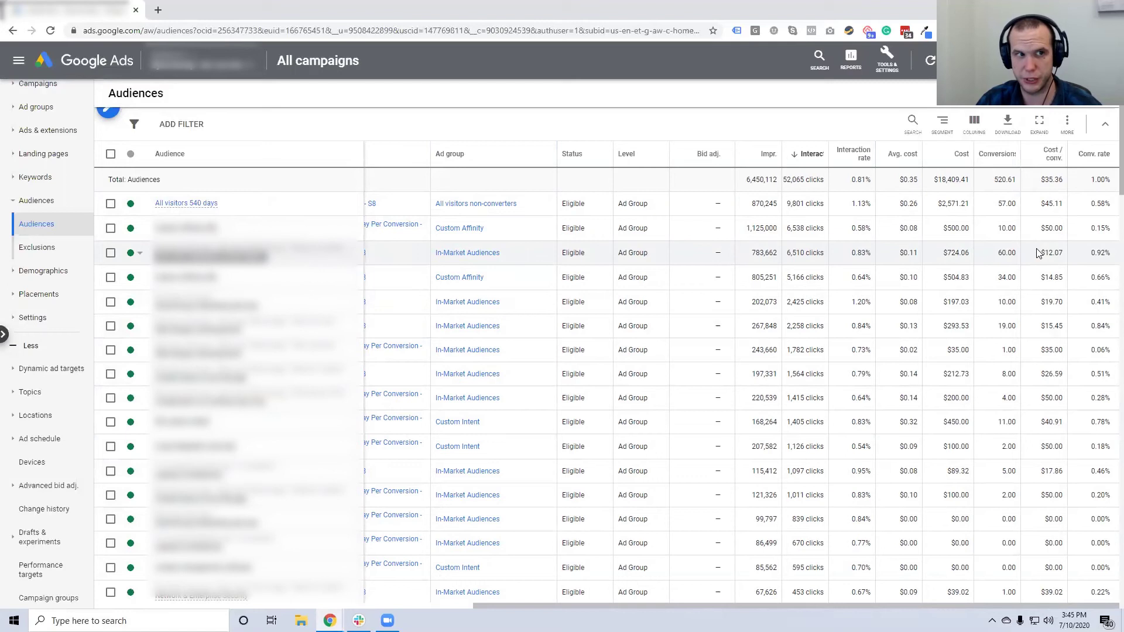
drag(1088, 254, 1108, 254)
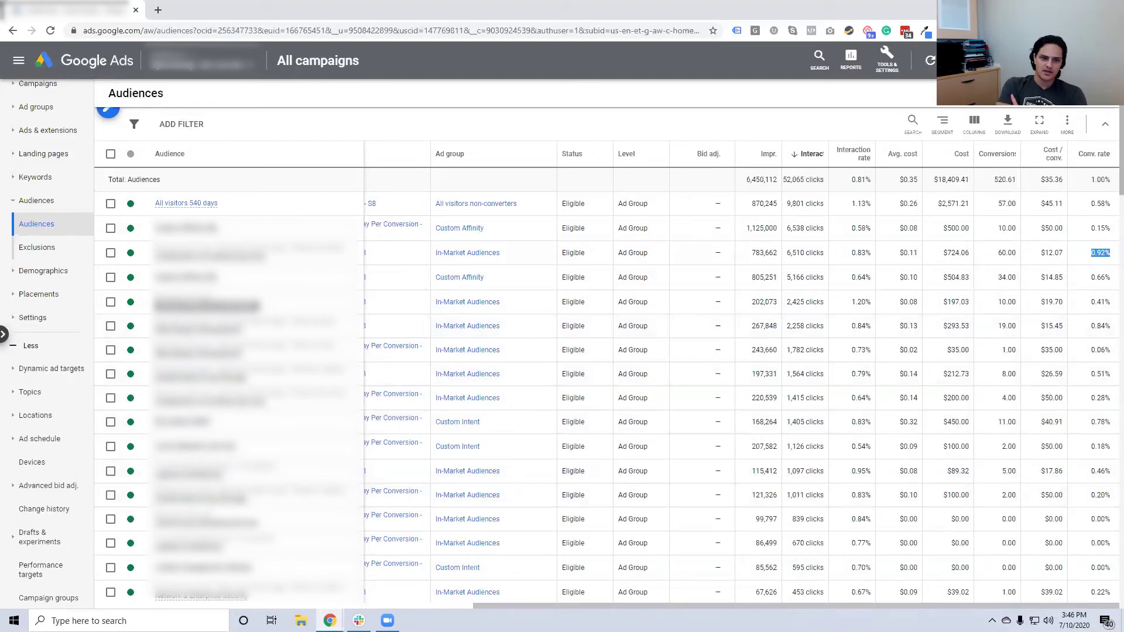
drag(807, 605, 700, 606)
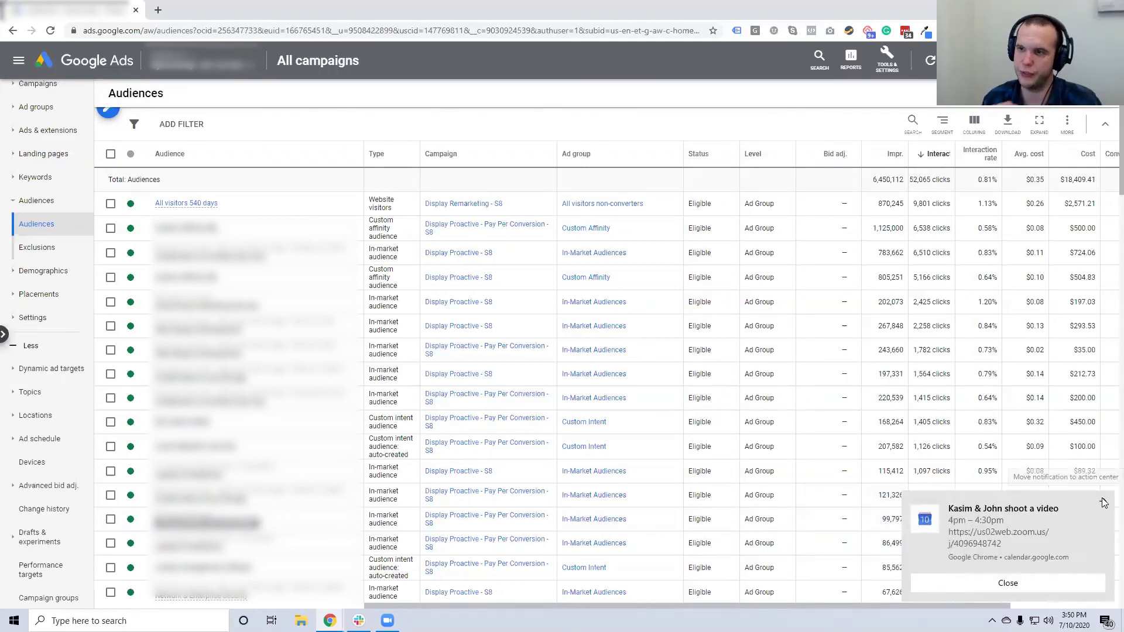
click(1103, 502)
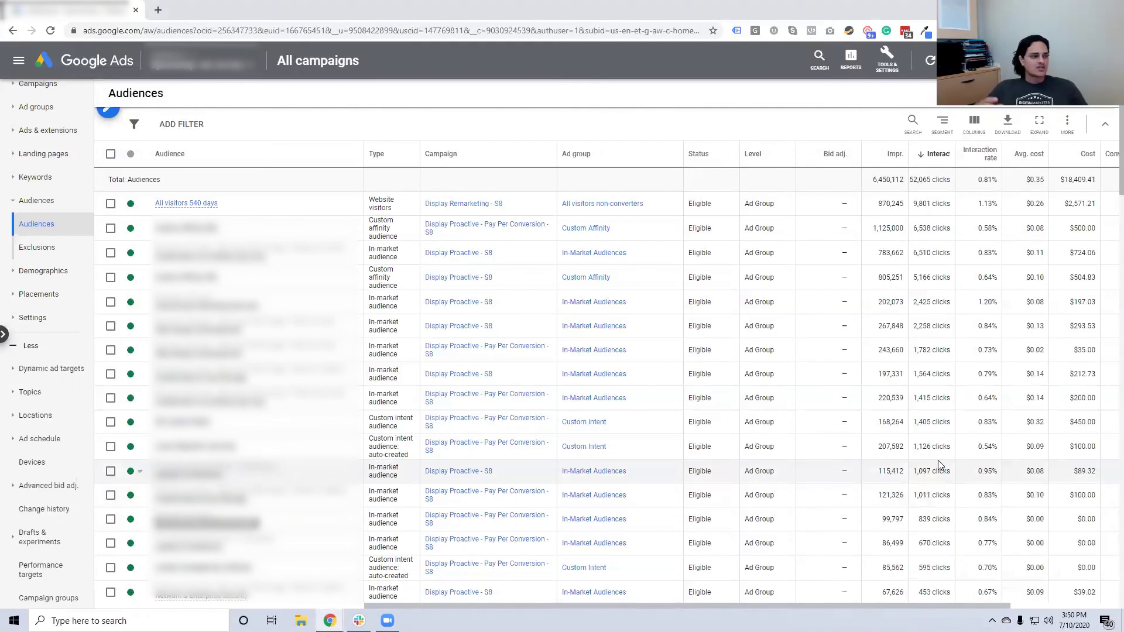